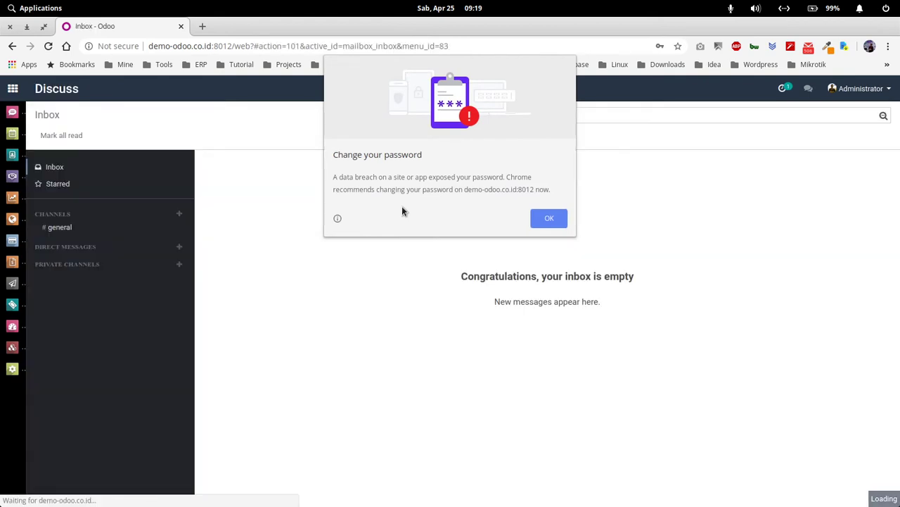
Step: Dismiss Chrome's password warning, open the CRM app and remove the My Pipeline filter
click(541, 218)
click(13, 88)
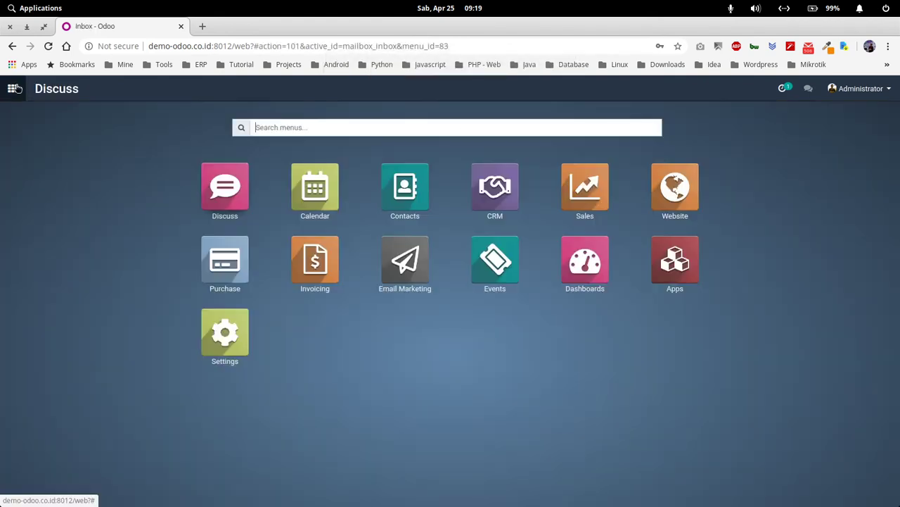
click(497, 197)
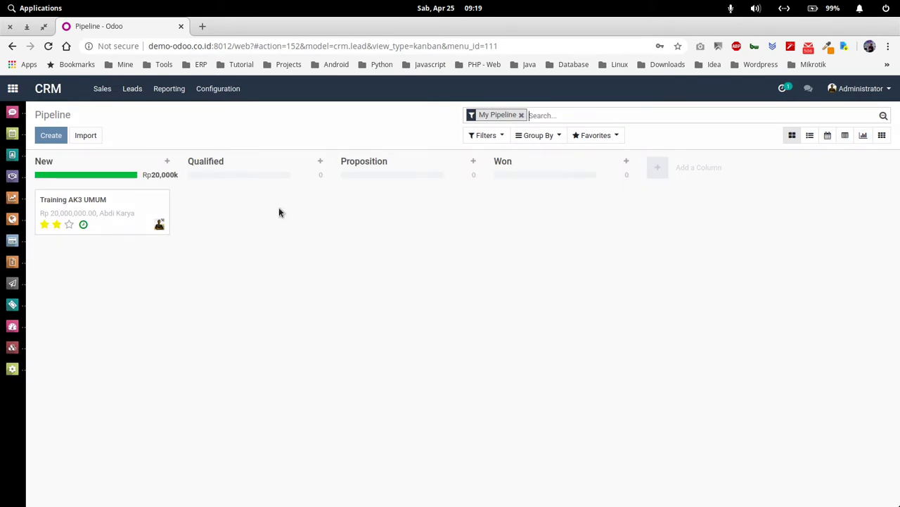
click(103, 95)
click(131, 115)
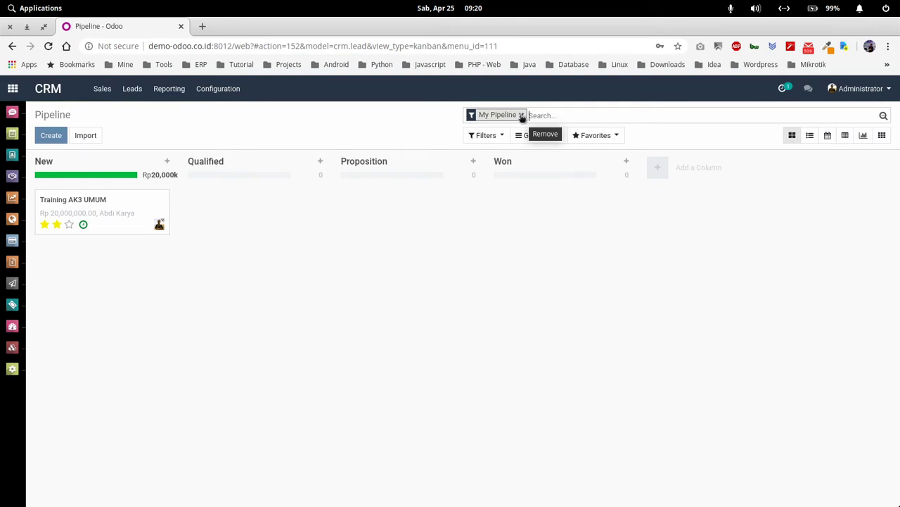
click(522, 115)
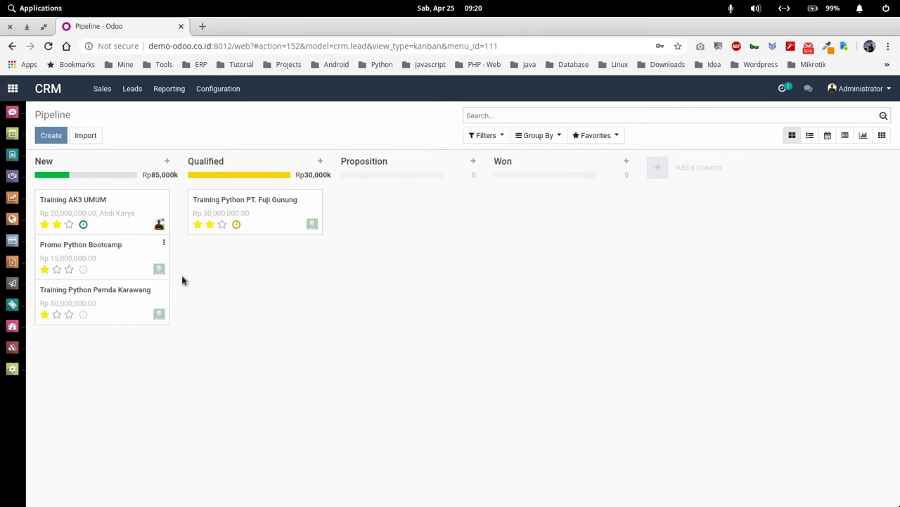
Step: Show the Leads list with its two leads, then open a new incognito window
click(132, 90)
click(139, 113)
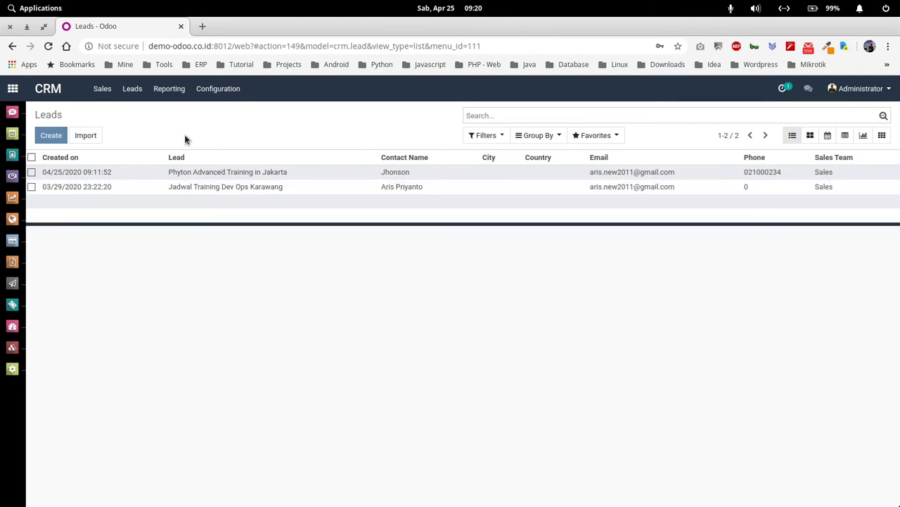
click(888, 44)
click(816, 114)
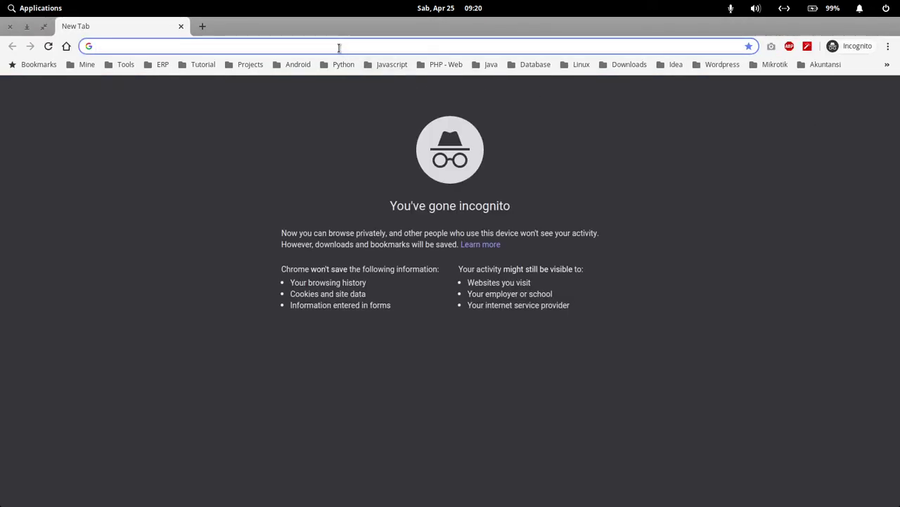
Step: Load the demo Odoo site in the incognito window and go to its Contact us page
text(demo)
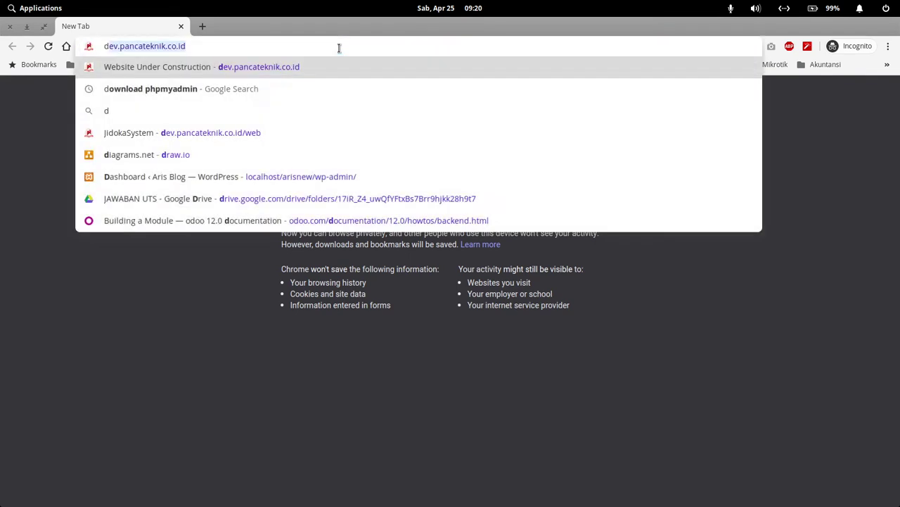
key(Return)
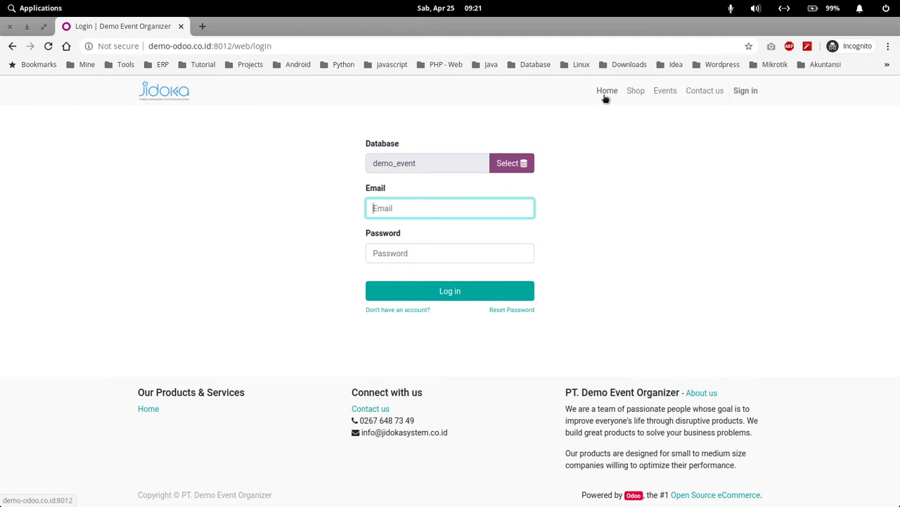
click(697, 92)
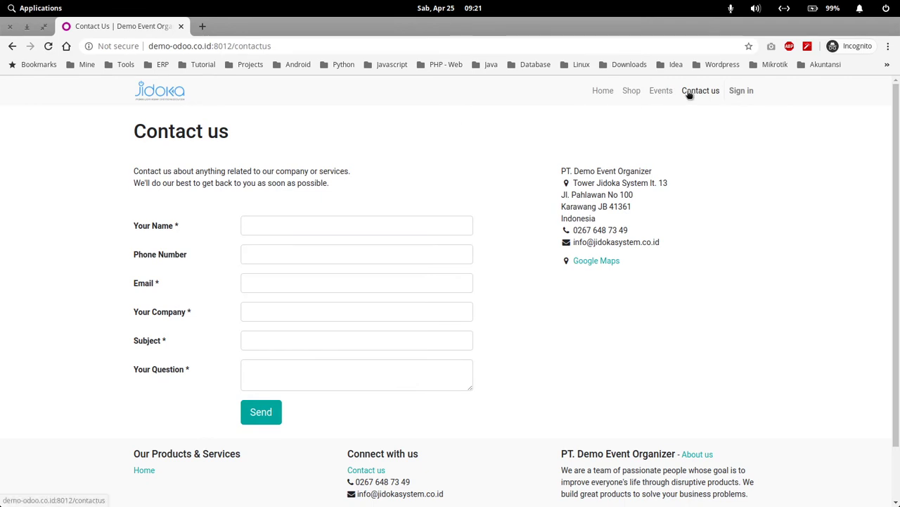
Step: Enter the sender's name, phone number, e-mail and company 'PT. Menara Utara' in the form
click(281, 227)
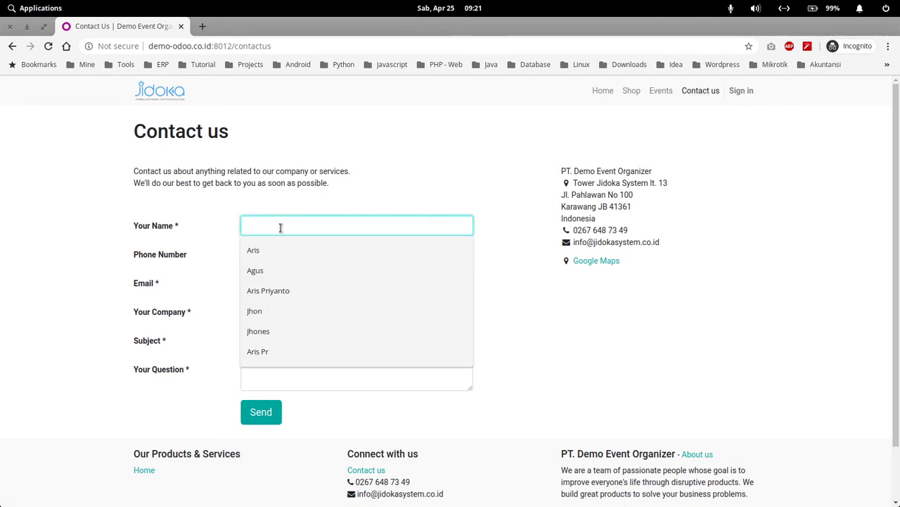
text(Siti)
key(Tab)
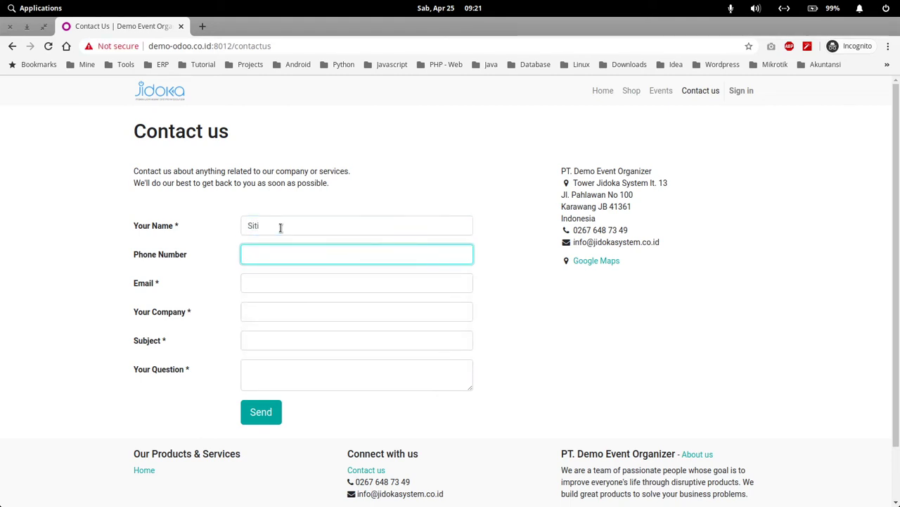
text(0)
key(Tab)
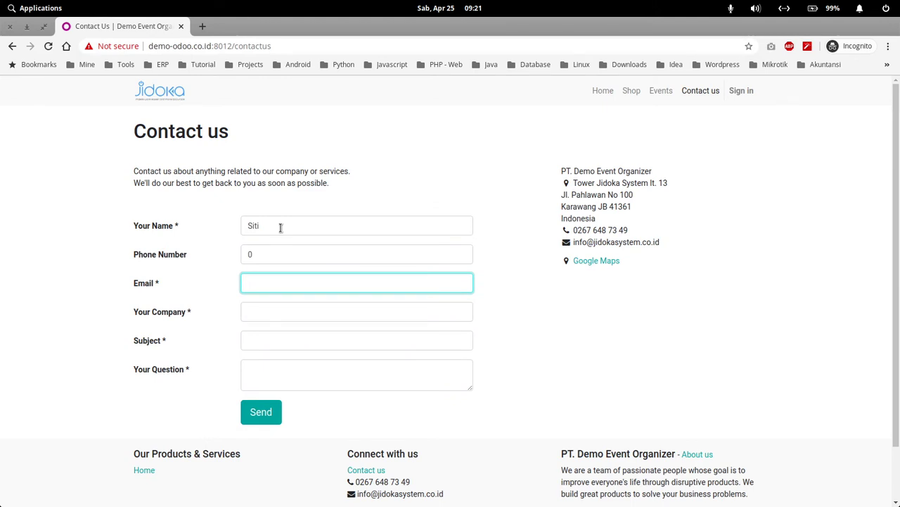
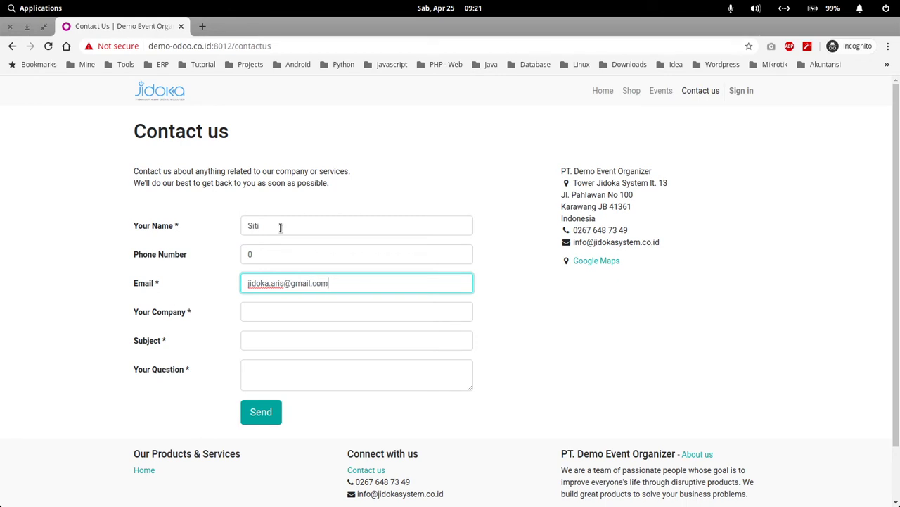
click(270, 310)
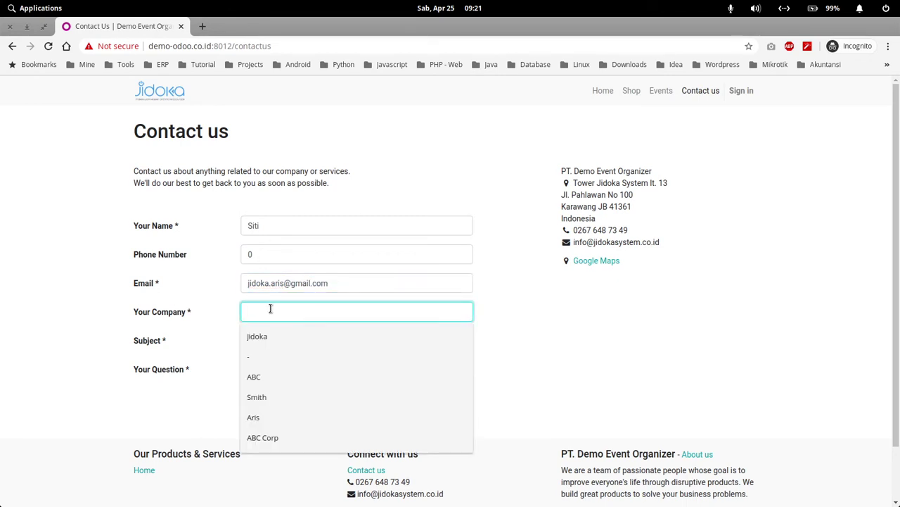
text(P)
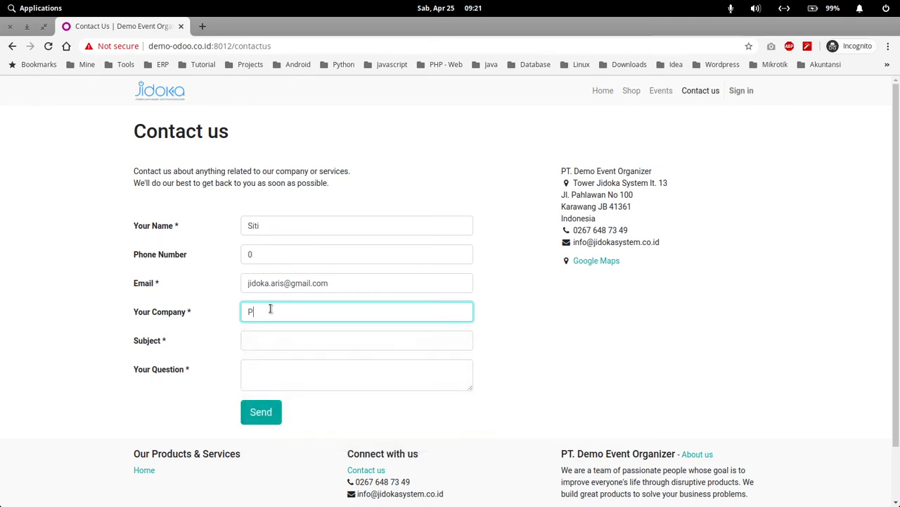
text(T. Menara Utara)
Step: Add subject 'Harga training pemrograman website', write the web advance price question, and send
click(288, 341)
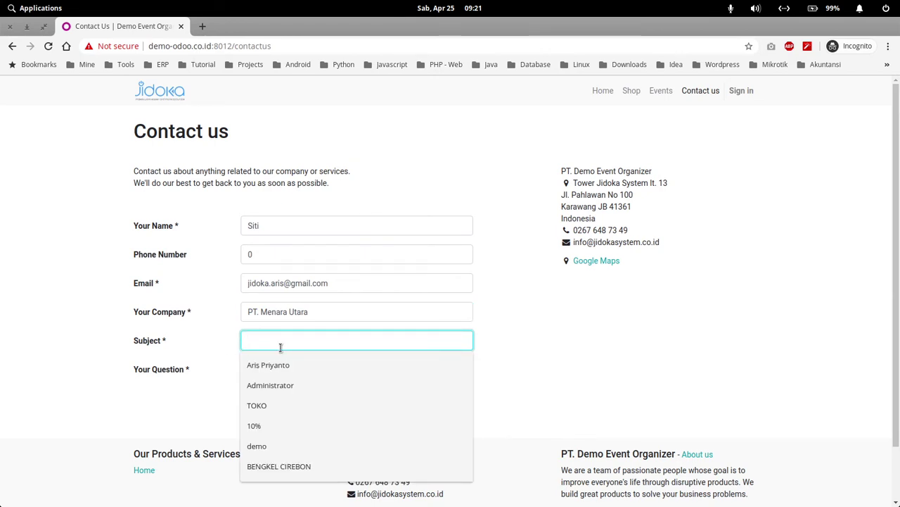
text(Harga tr)
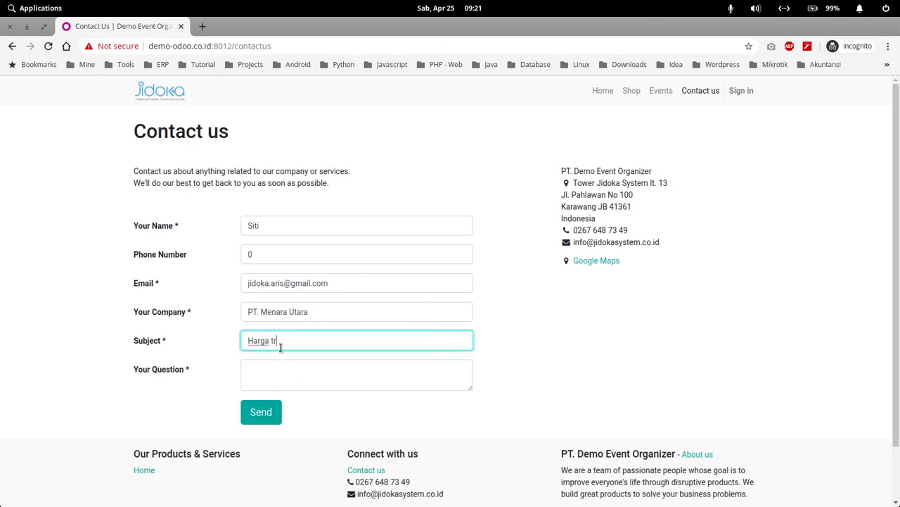
text(aining pemrograman web)
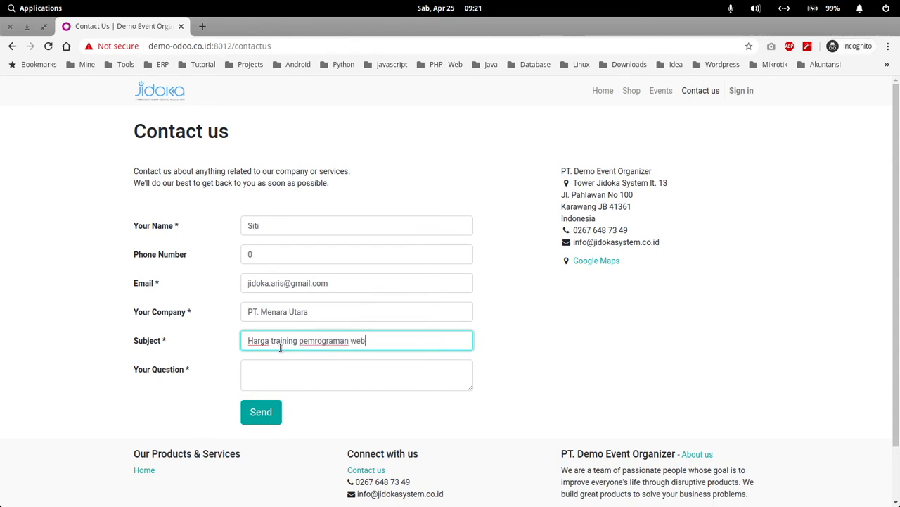
text(site)
click(297, 378)
text(FDear adminkira kir)
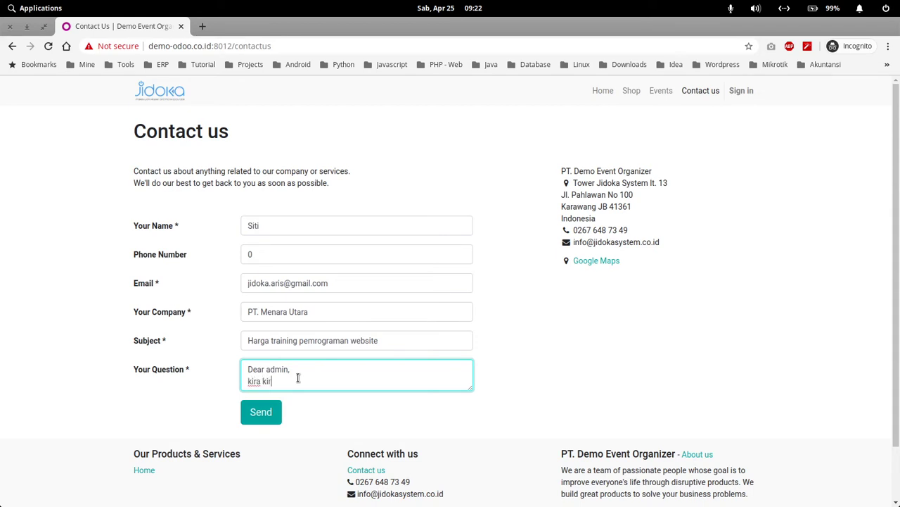
text(a berapa harga training we)
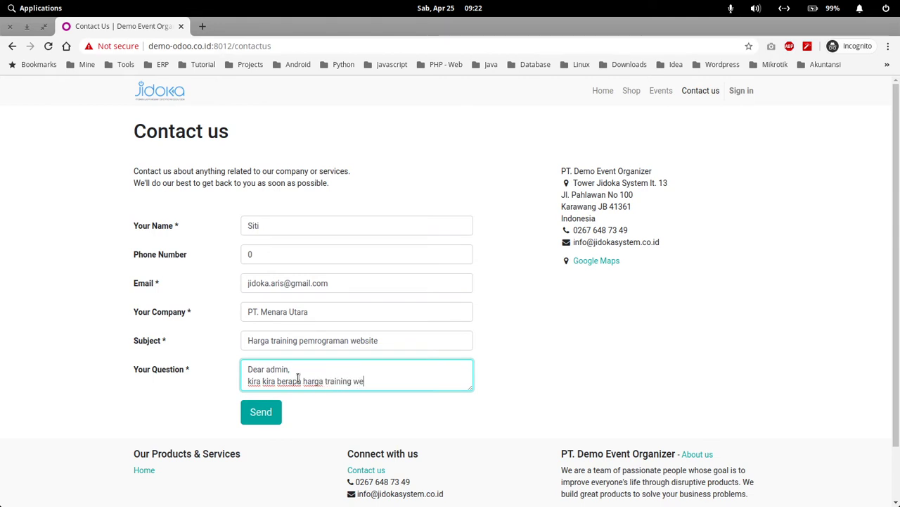
text(b advance)
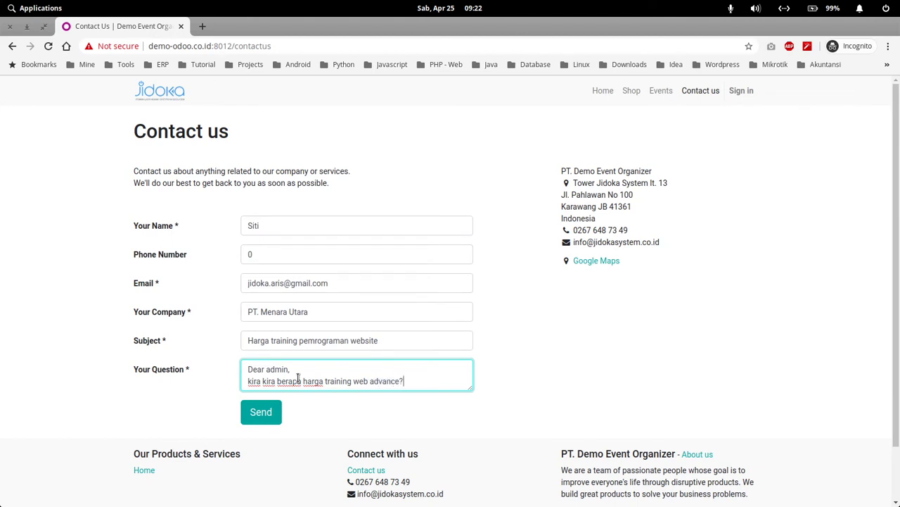
text(?)
key(Return)
key(Return)
text(terima kasih.)
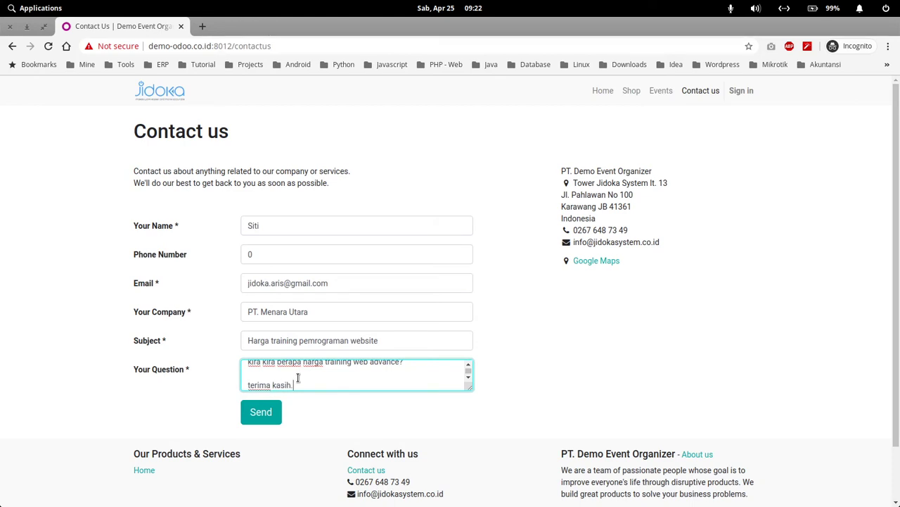
drag(470, 388, 491, 440)
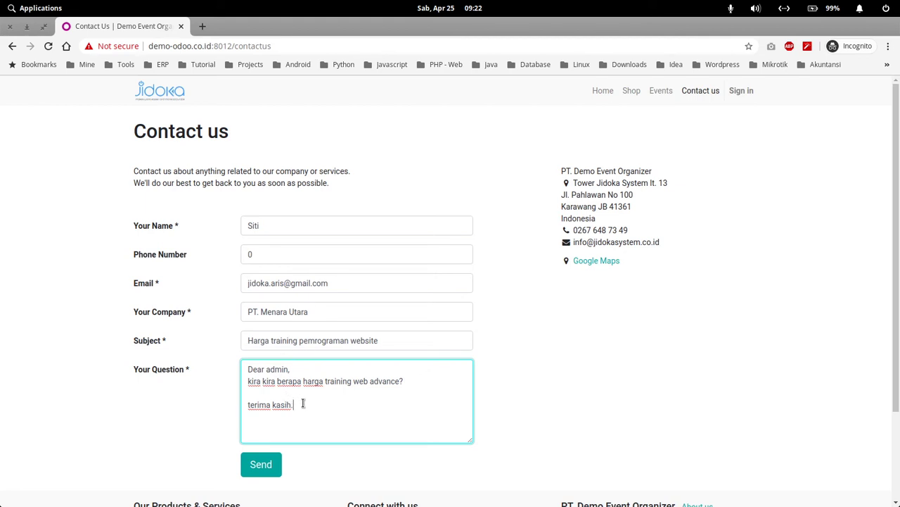
drag(279, 384, 401, 385)
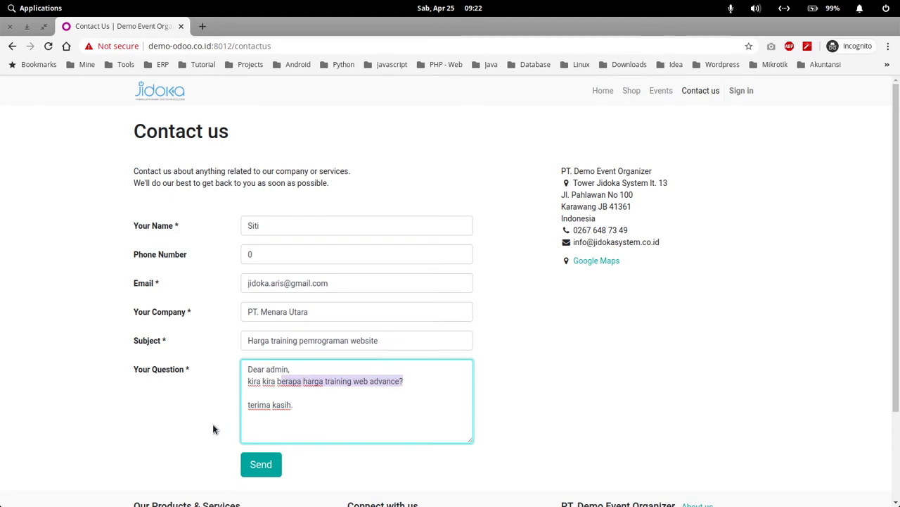
click(262, 466)
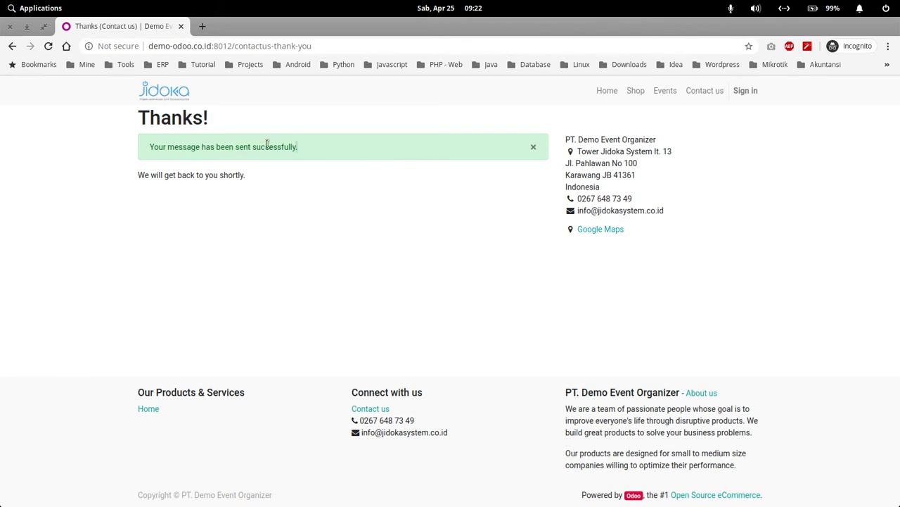
Step: Return to Odoo, refresh the Leads list and open the 'Harga training pemrograman website' lead
drag(296, 146, 154, 146)
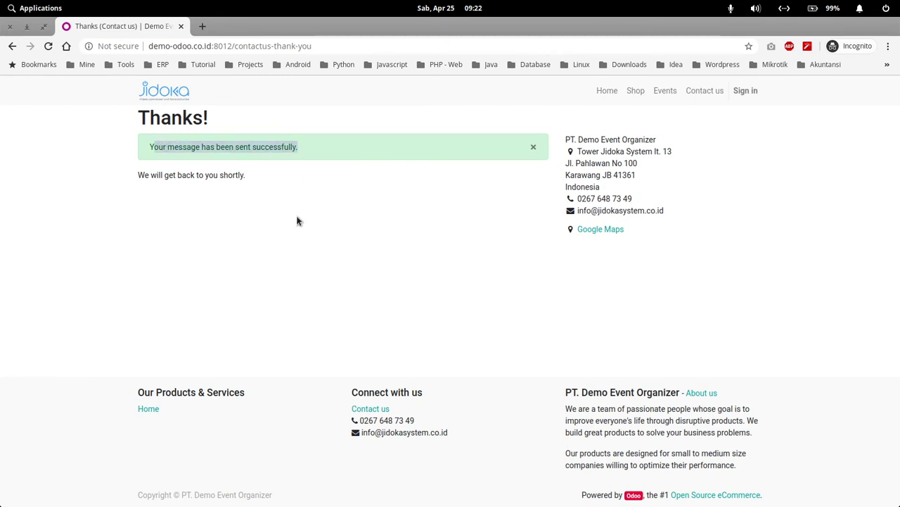
drag(422, 26, 444, 97)
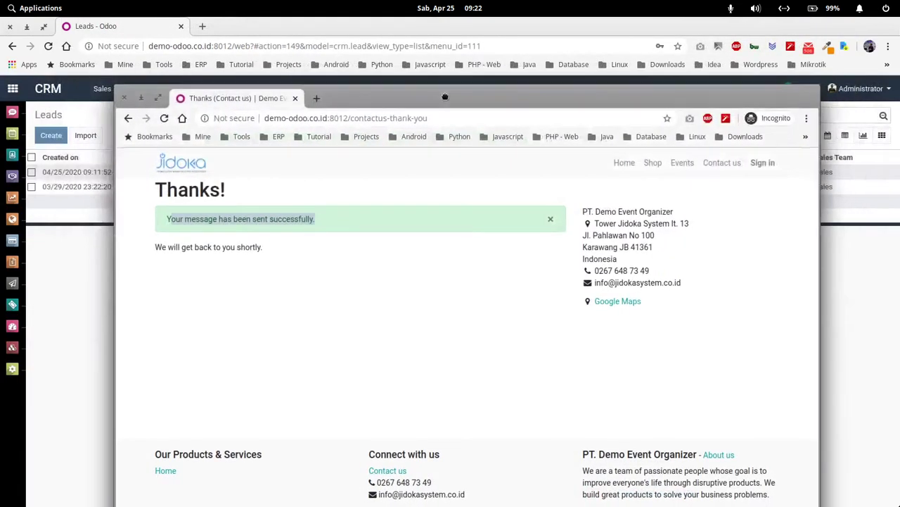
click(402, 27)
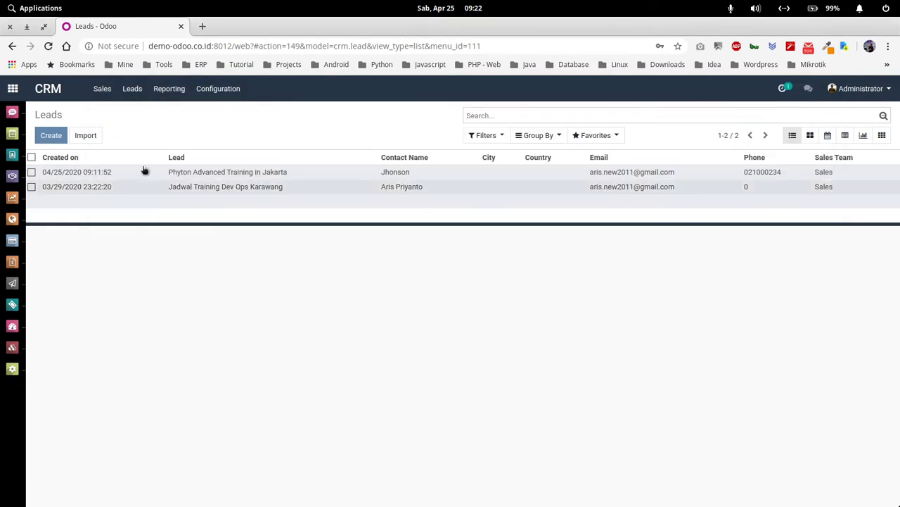
click(134, 90)
click(138, 113)
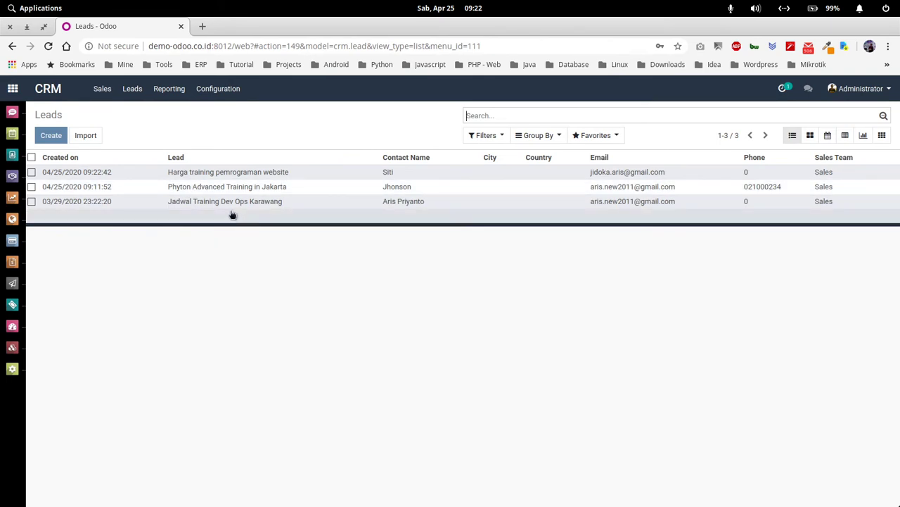
click(246, 177)
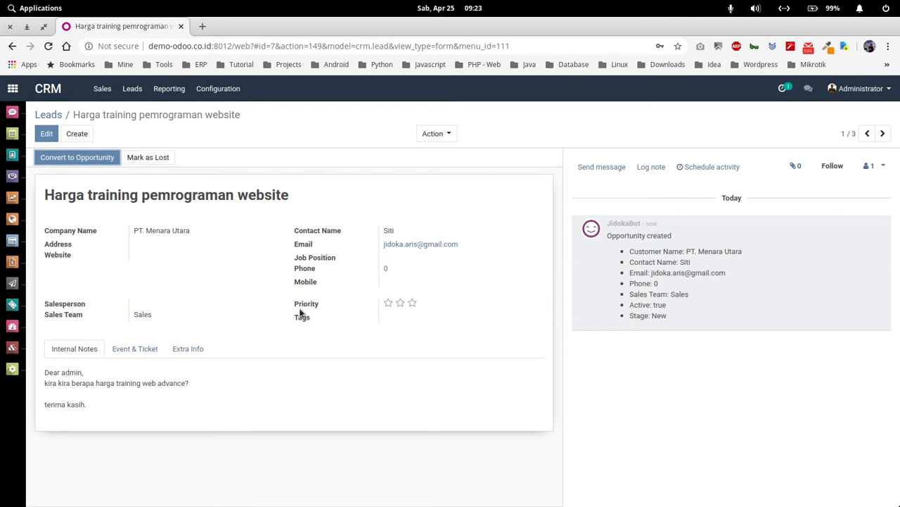
Step: Review the lead's Extra Info and Internal Notes tabs containing the customer's message
drag(99, 406, 52, 368)
click(185, 400)
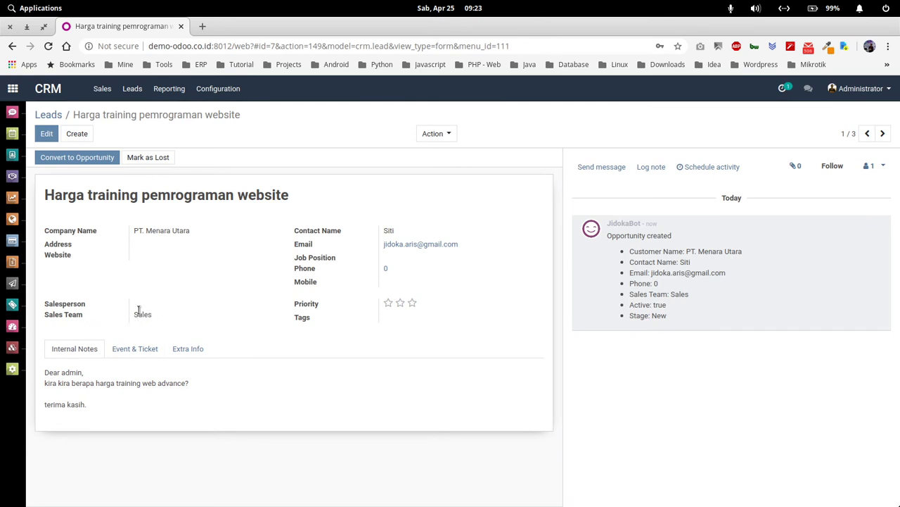
click(135, 347)
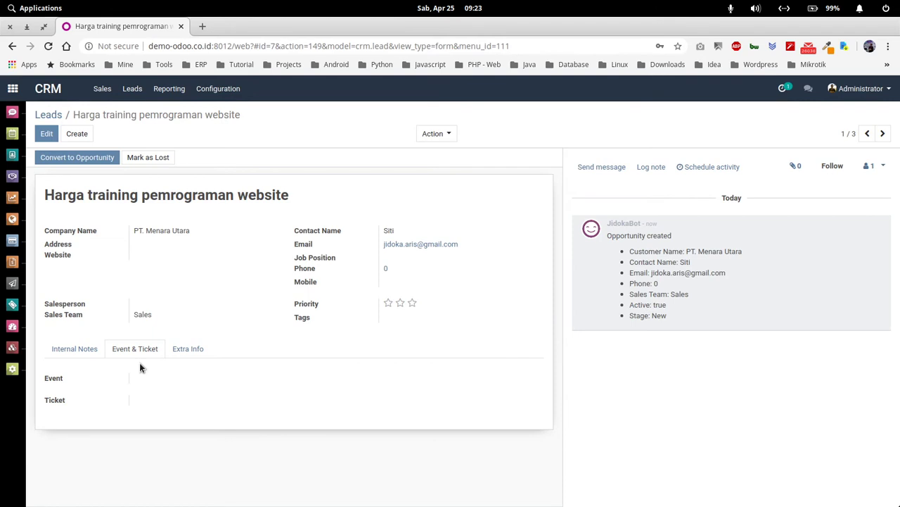
click(173, 356)
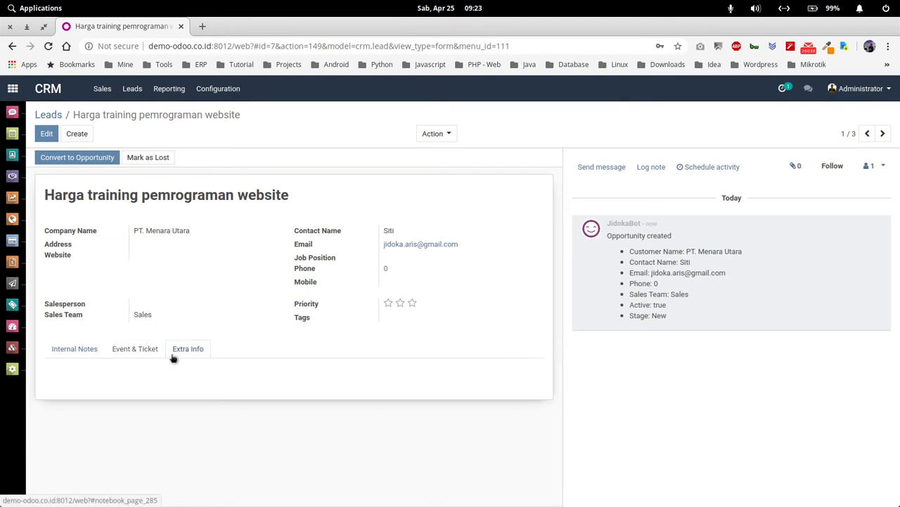
click(74, 350)
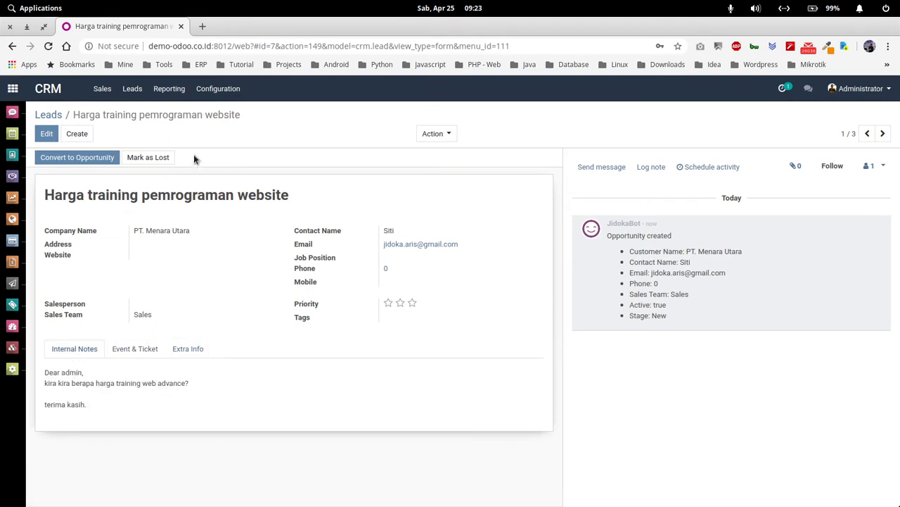
Step: Go back to the reloaded Leads list and reopen the 'Harga training pemrograman website' lead
click(51, 114)
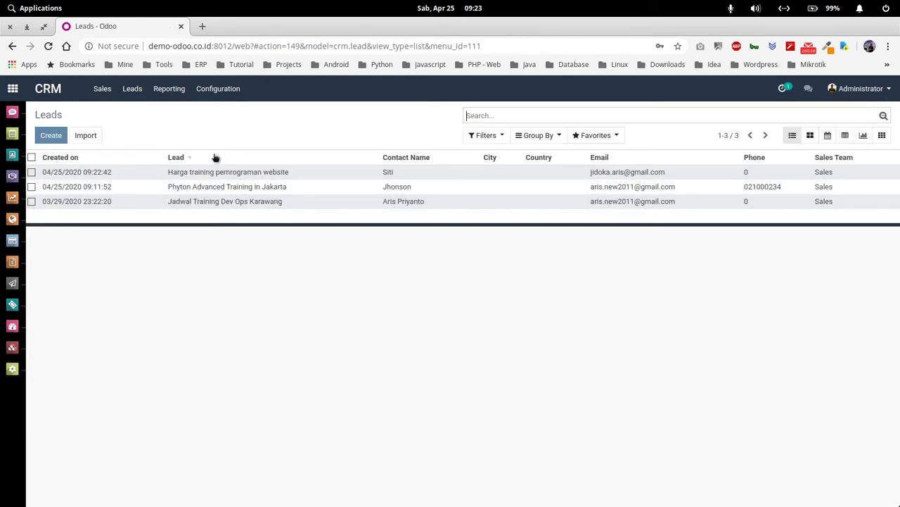
click(133, 89)
click(144, 114)
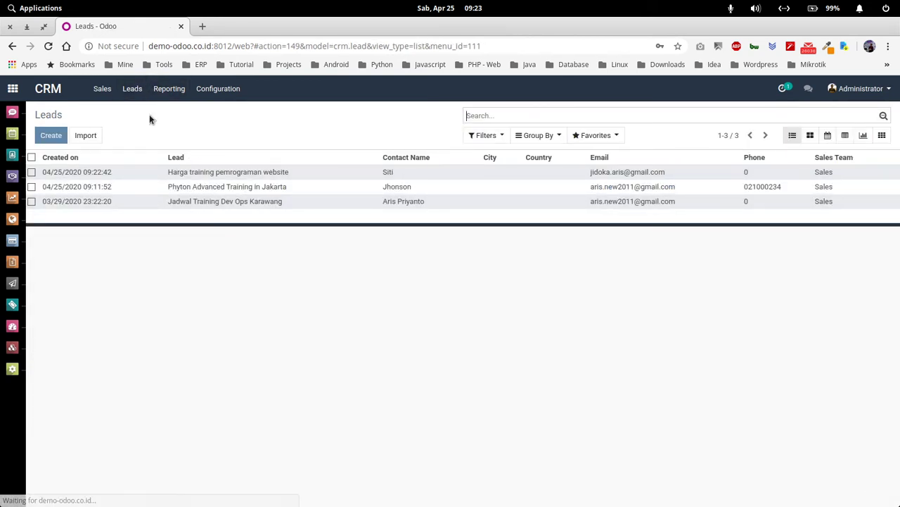
click(251, 175)
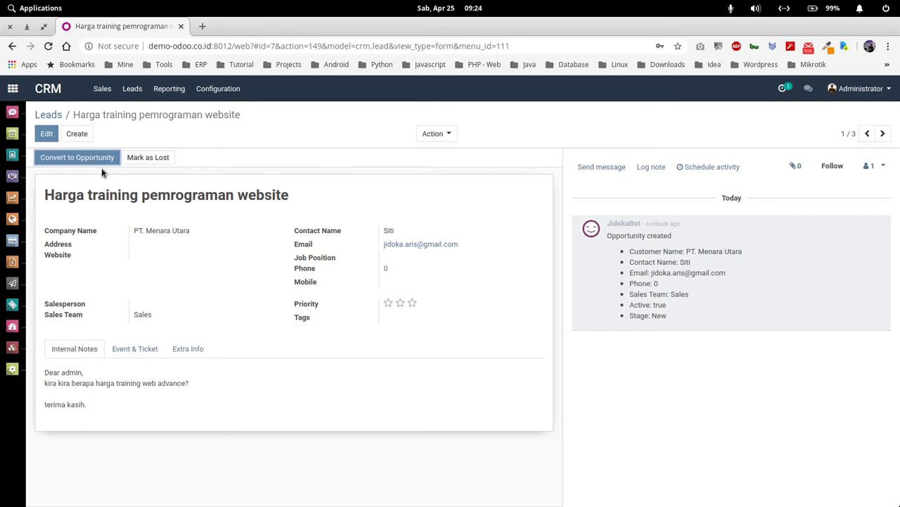
Step: Put the lead in edit mode and replace its phone number with the corrected one
click(46, 134)
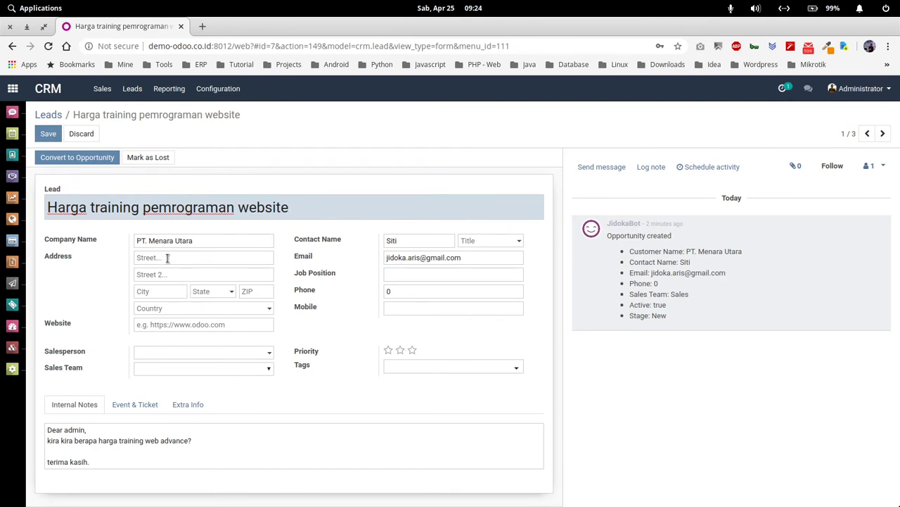
click(167, 257)
click(365, 330)
click(400, 291)
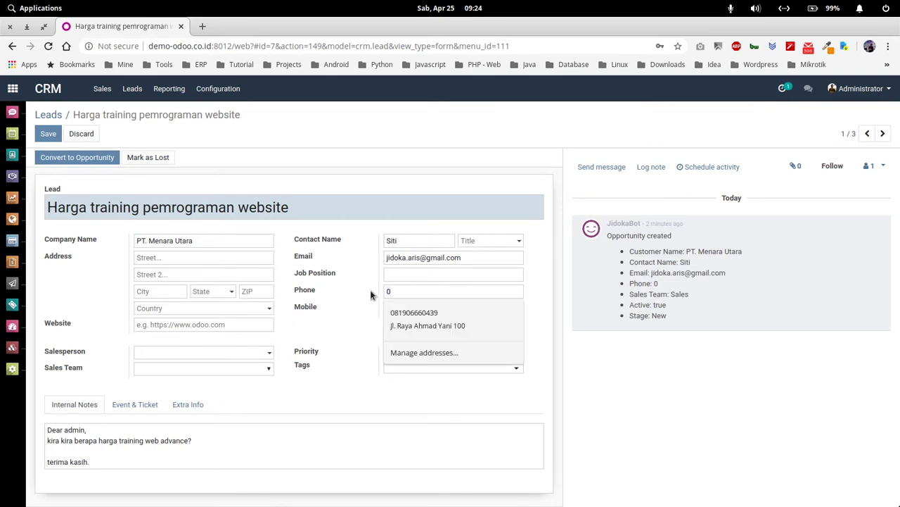
click(380, 254)
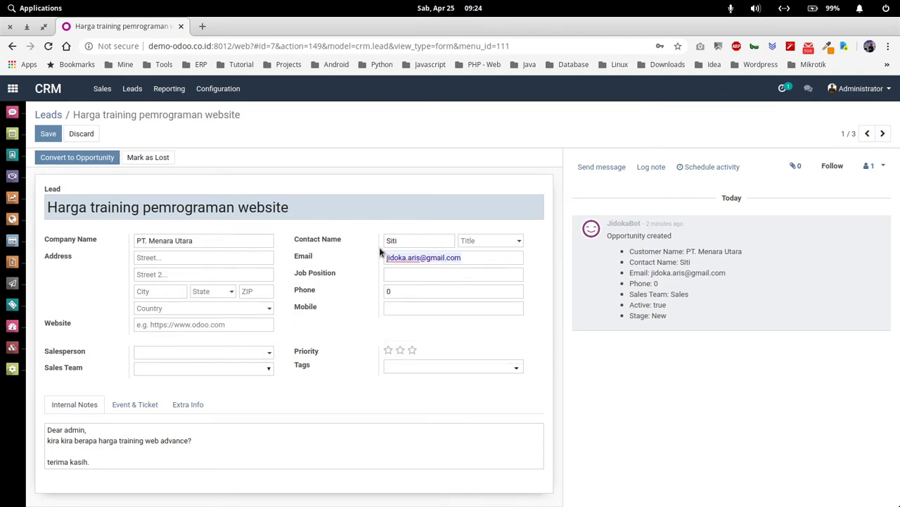
click(399, 287)
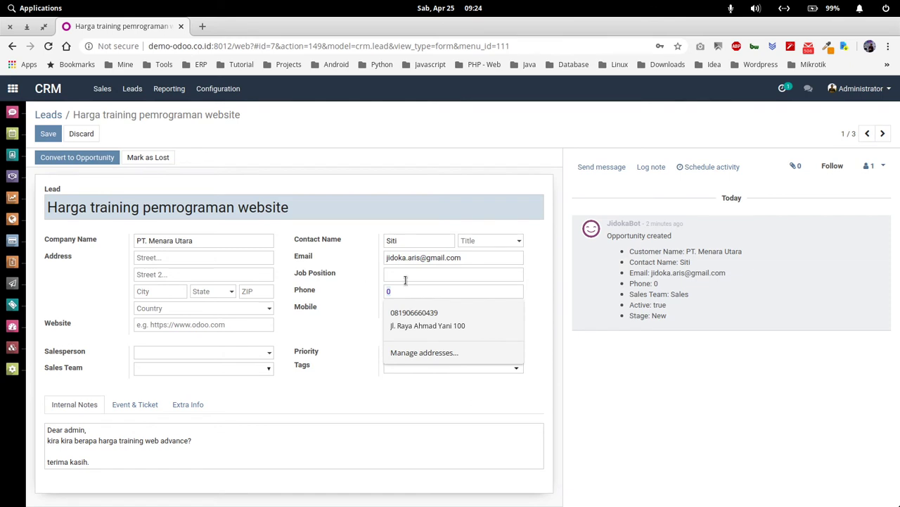
text(21)
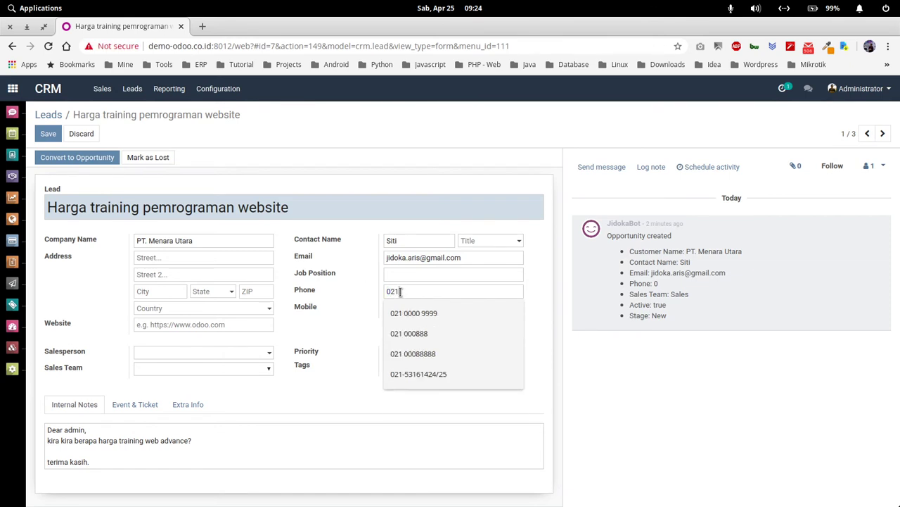
text( 999 883)
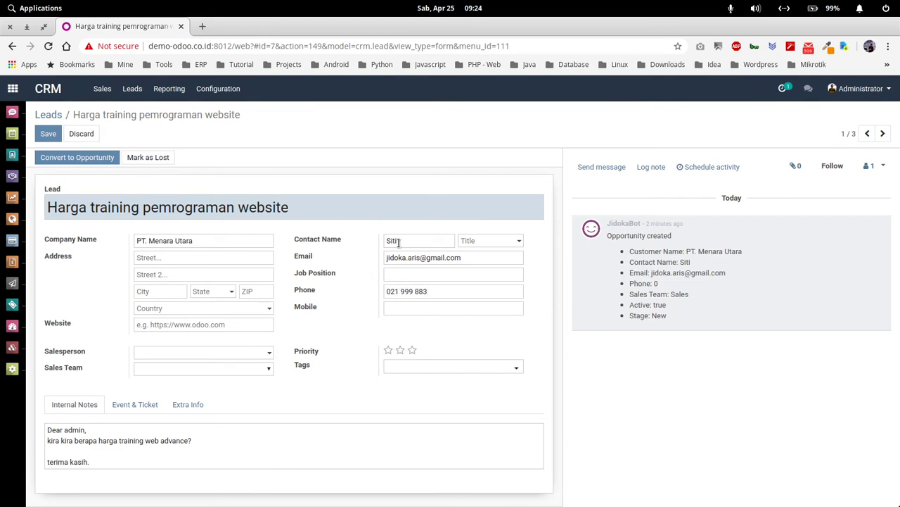
Step: Set the contact title to Miss, job position to IT Manager, and enter the mobile number
click(467, 240)
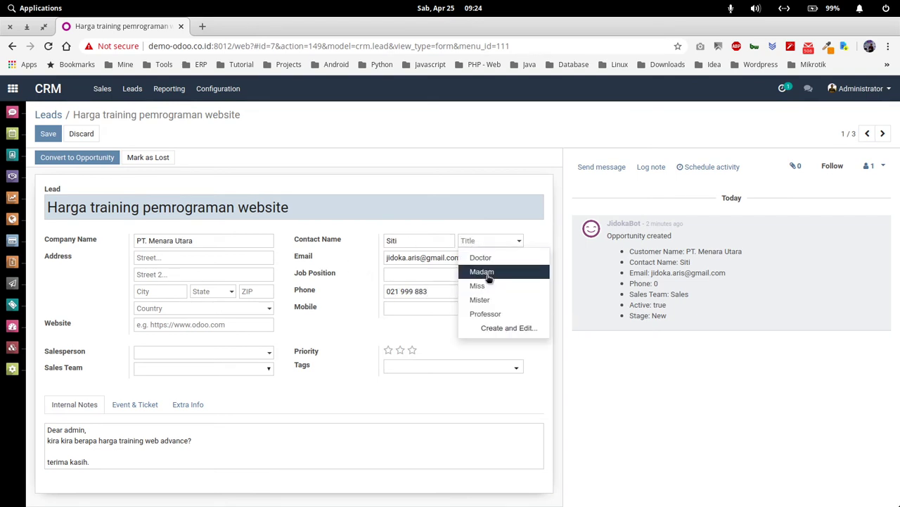
click(482, 285)
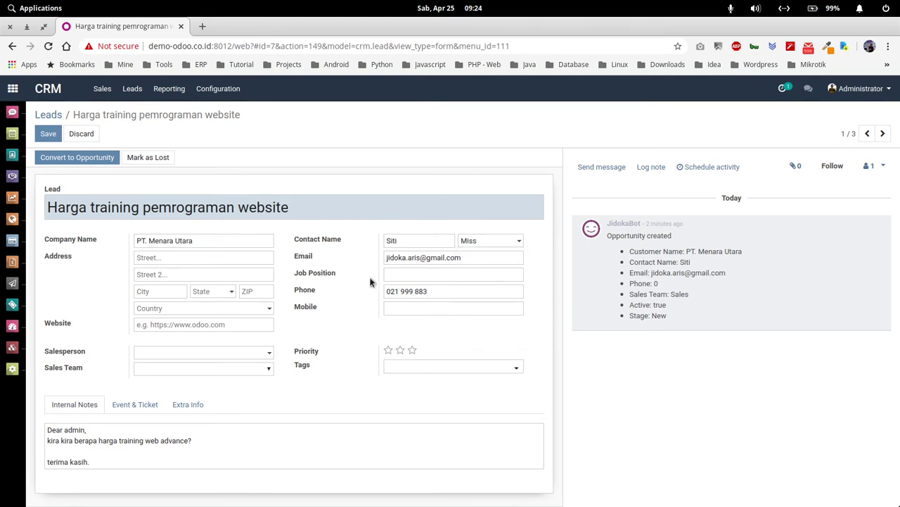
click(405, 276)
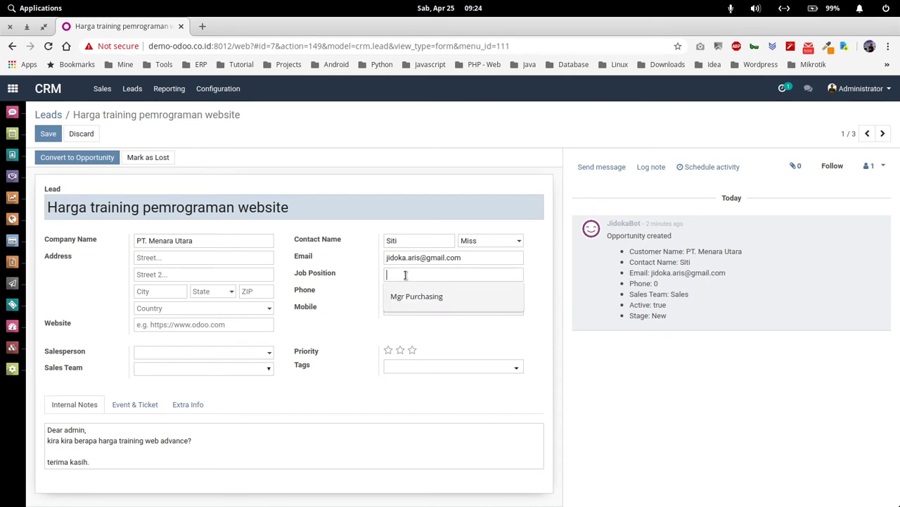
text(IT )
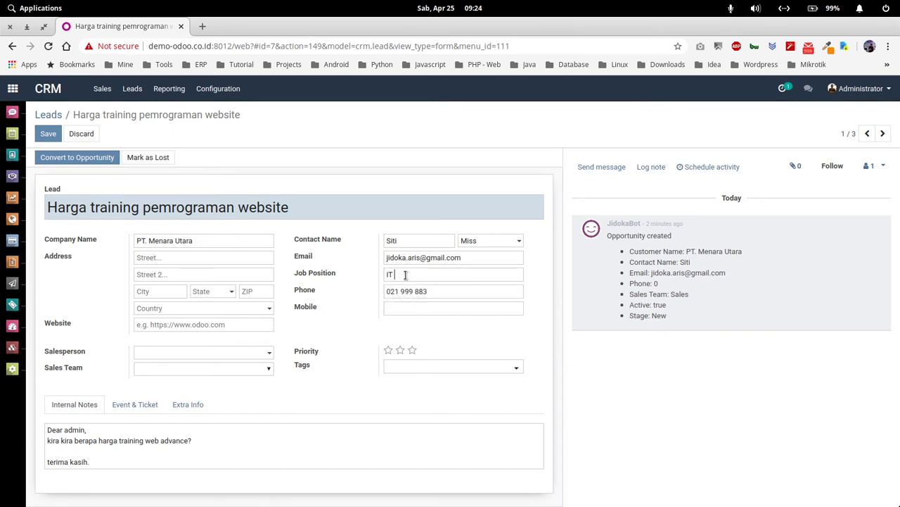
text(Manager)
click(392, 309)
text(081213)
click(159, 259)
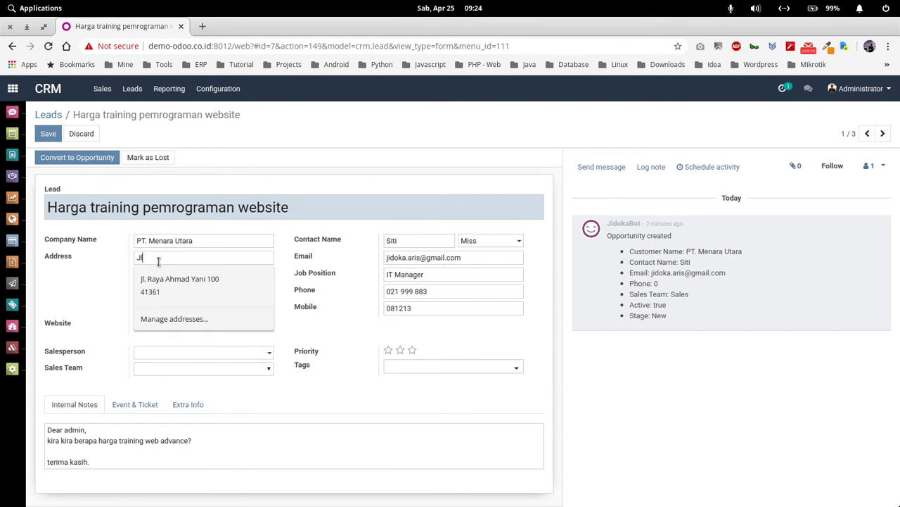
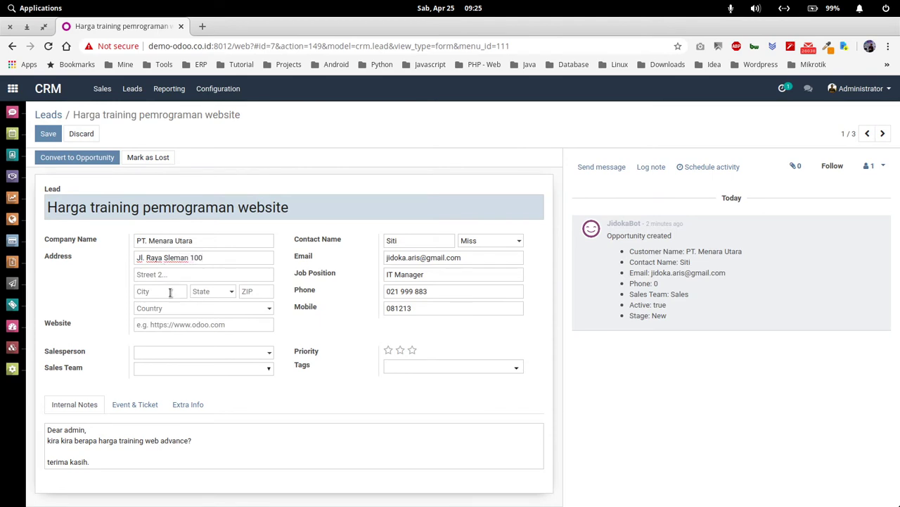
Step: Enter the street address, city Jogja and state Yogyakarta (ID) on the lead
click(168, 292)
text(Jogja)
click(200, 291)
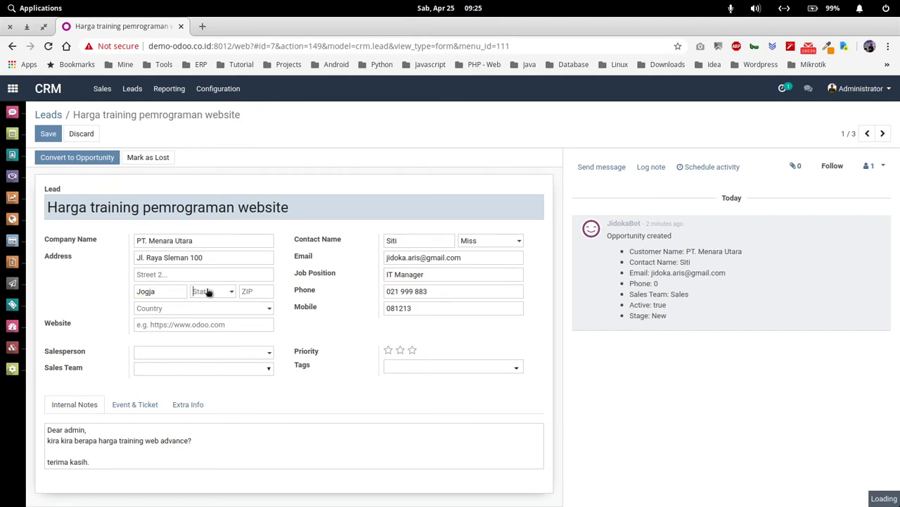
text(jo)
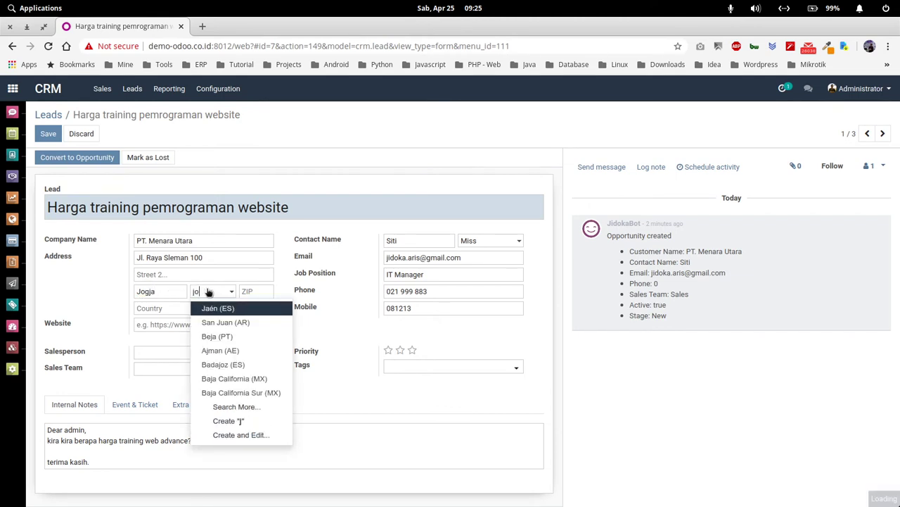
key(BackSpace)
key(BackSpace)
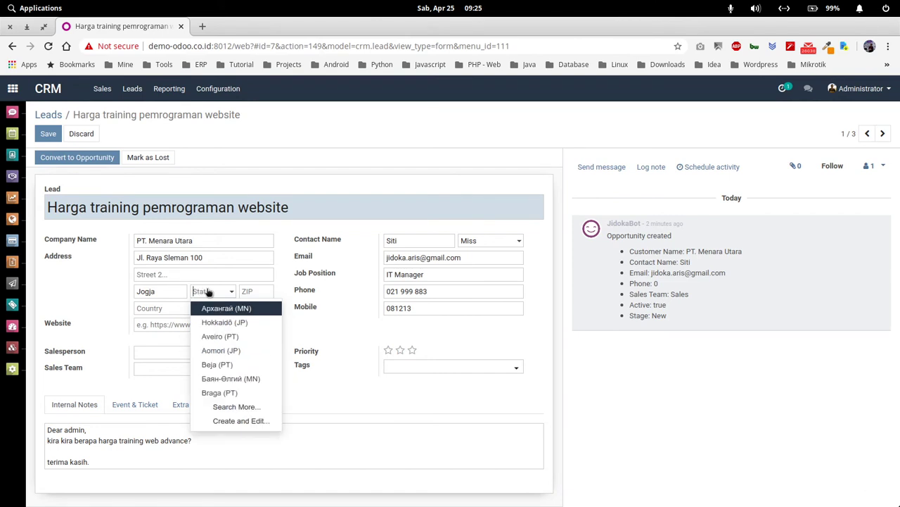
text(yog)
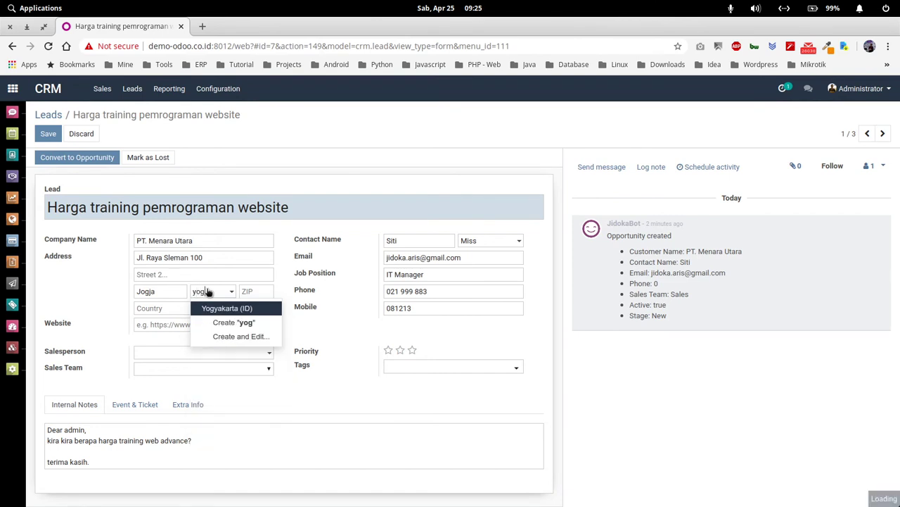
click(222, 308)
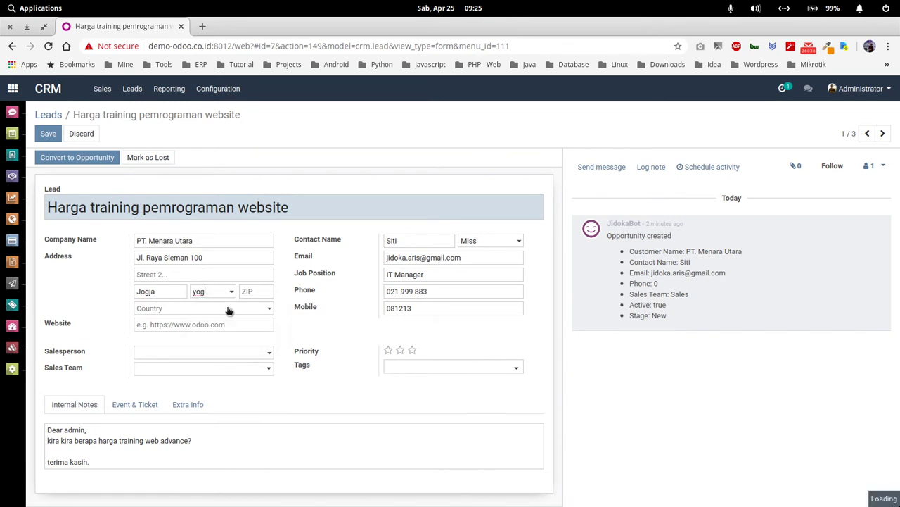
Step: Assign the lead to salesperson Administrator and set its priority to one star
click(177, 354)
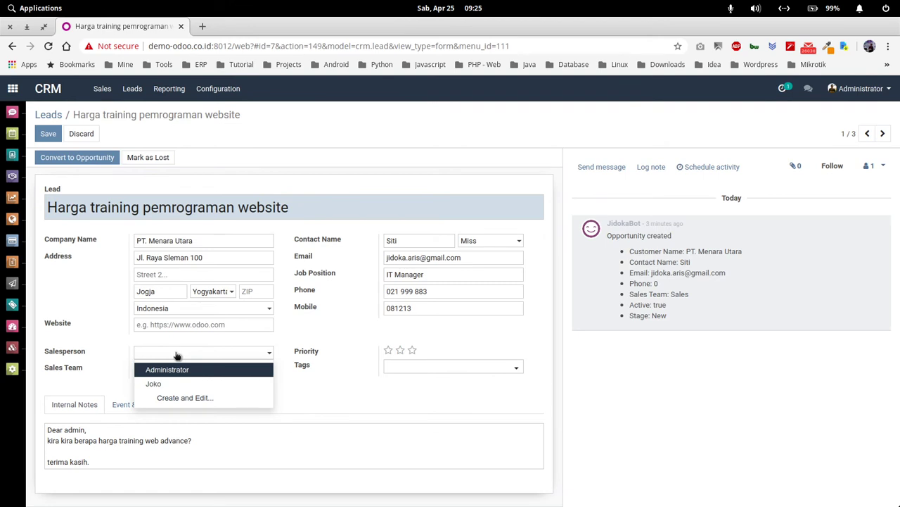
click(207, 371)
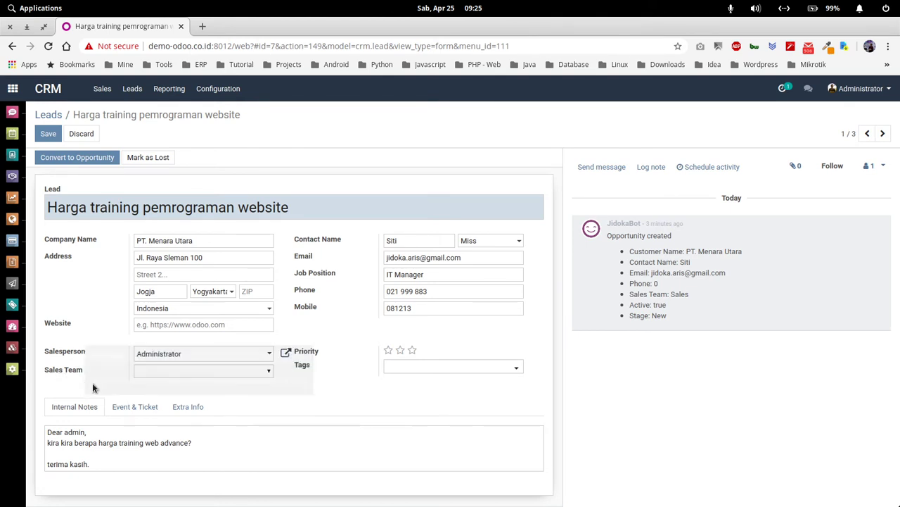
click(182, 370)
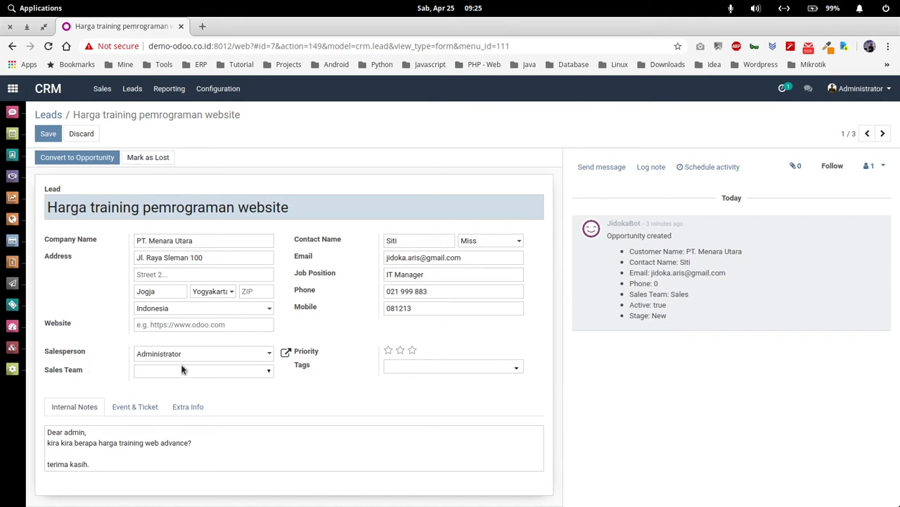
click(399, 350)
click(388, 350)
click(388, 349)
click(387, 351)
Step: Create and add the tags Web Advance and Website to the lead
click(420, 368)
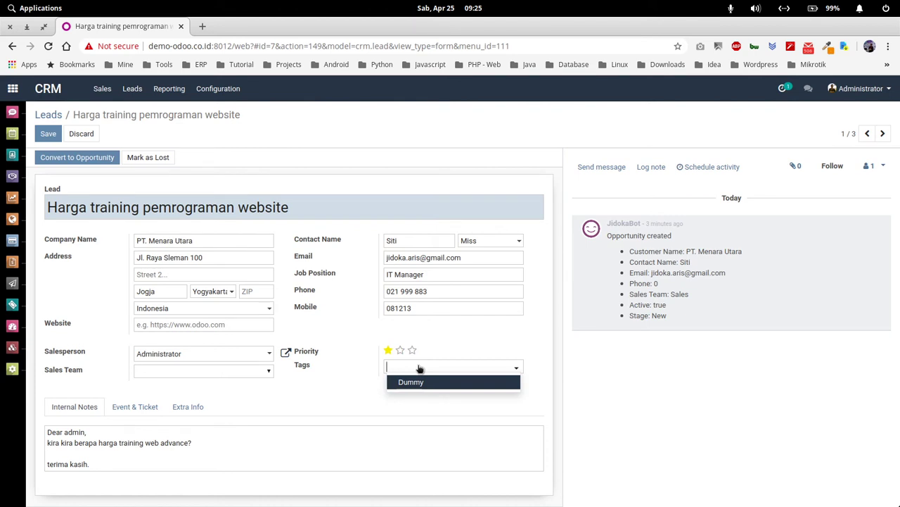
text(Web Advan)
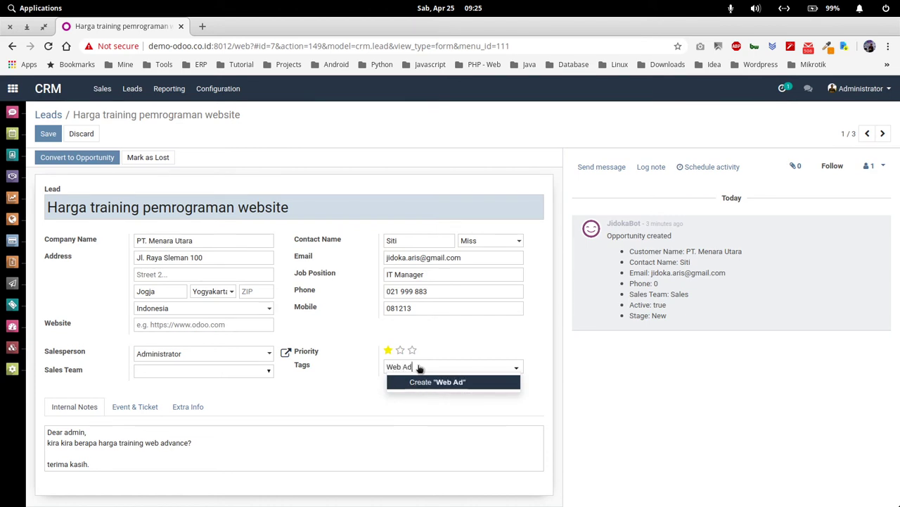
text(ce)
key(Return)
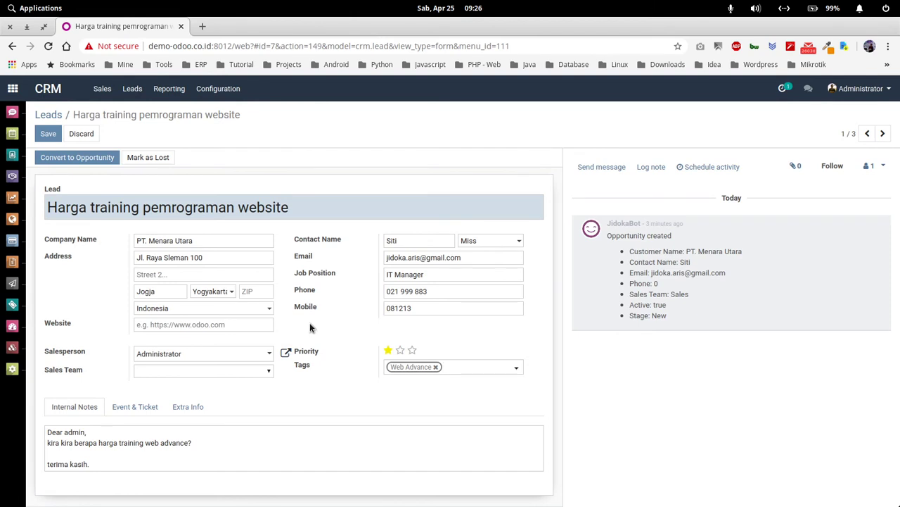
text(Web)
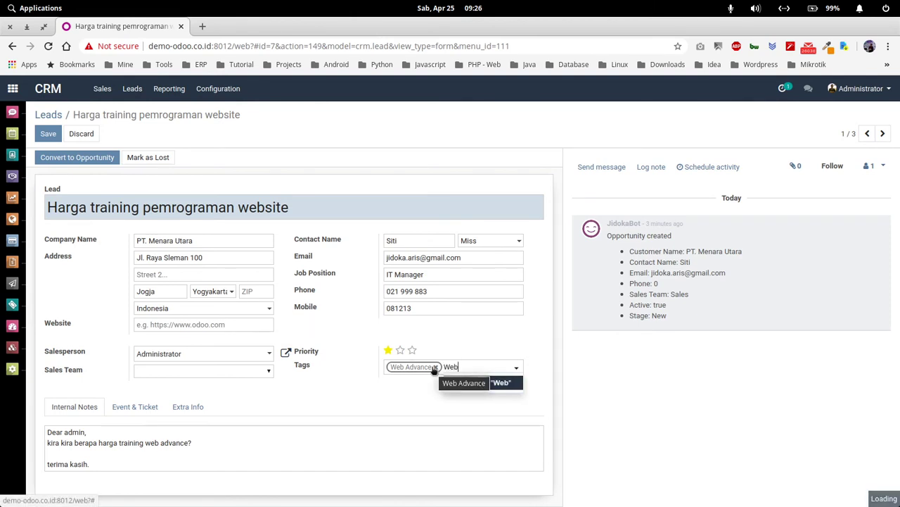
text(site)
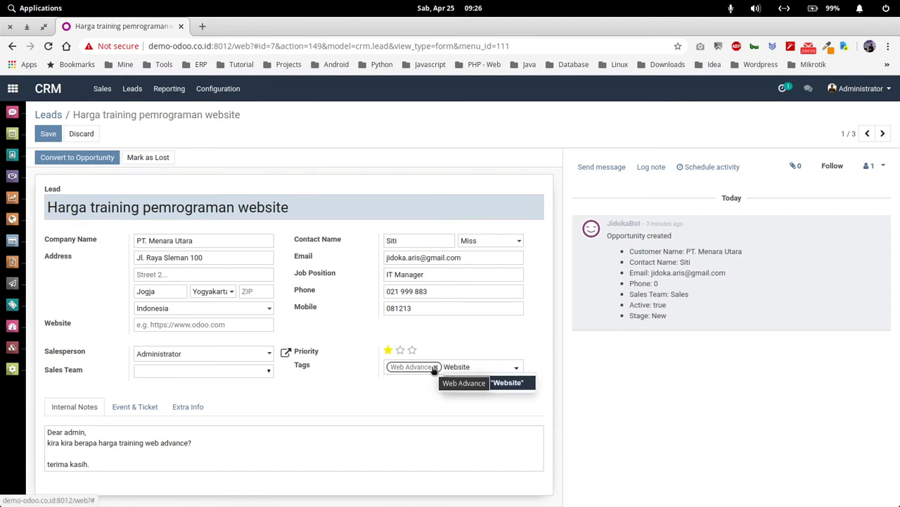
key(Return)
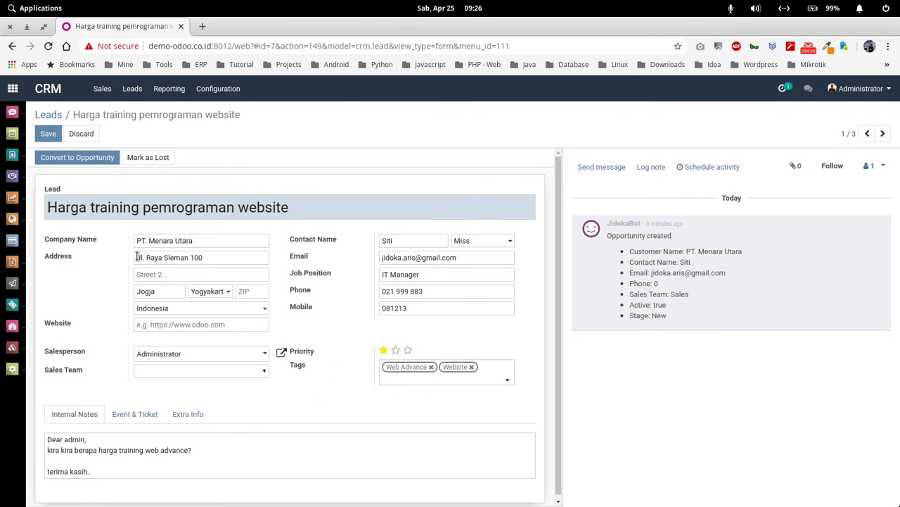
click(49, 135)
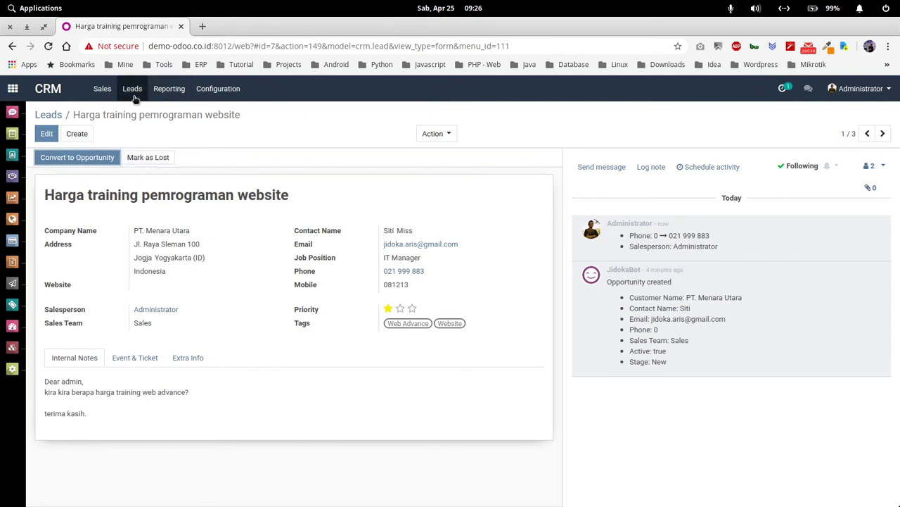
click(102, 88)
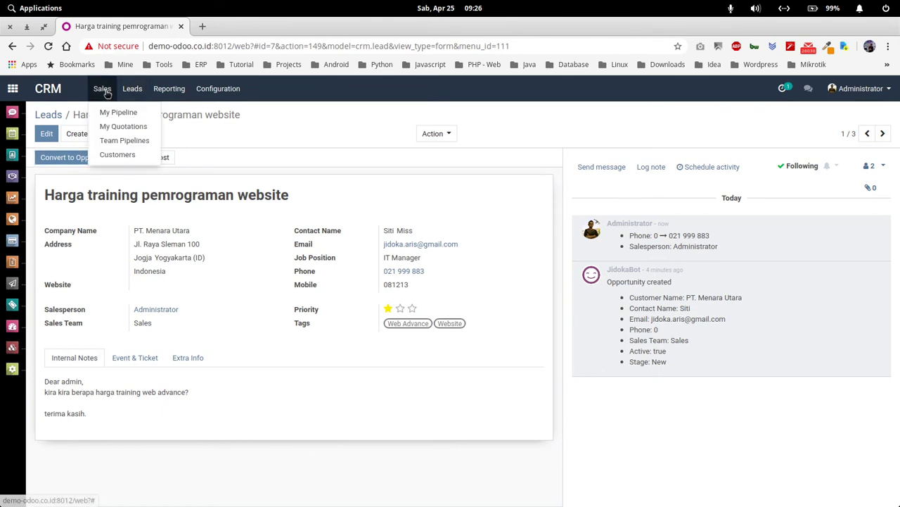
click(119, 111)
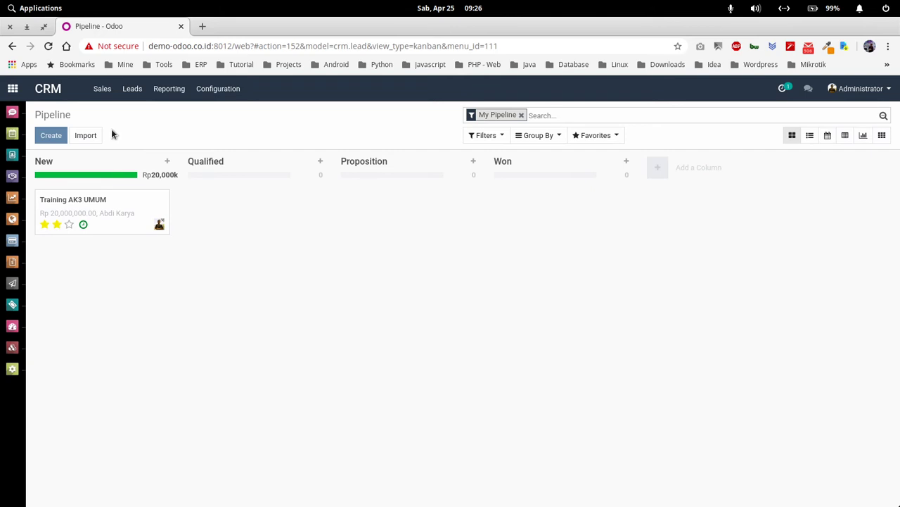
click(132, 89)
click(140, 113)
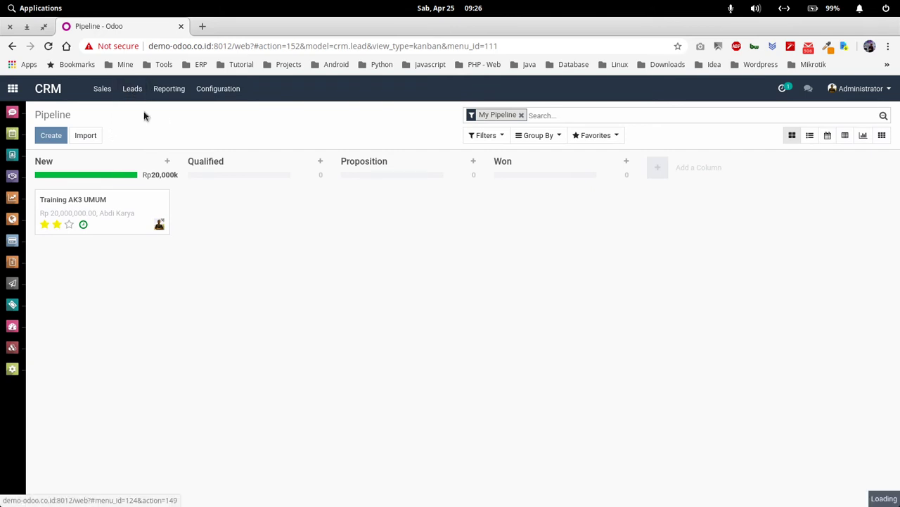
click(236, 173)
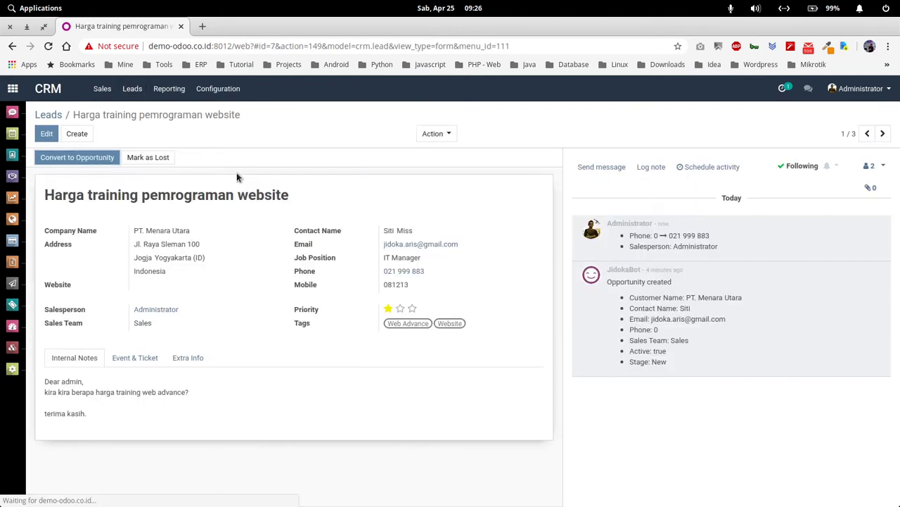
Step: Convert the lead into an opportunity that creates a new customer, after reviewing the merge and customer options
click(87, 159)
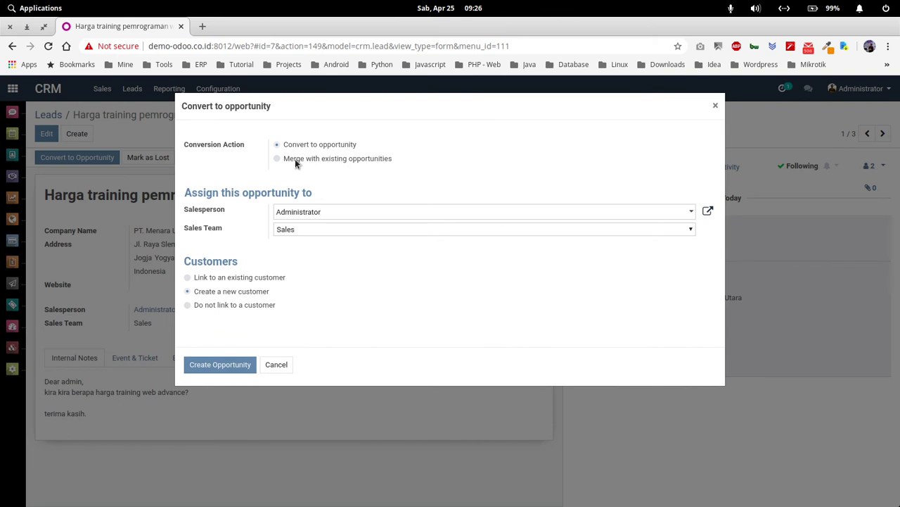
click(296, 162)
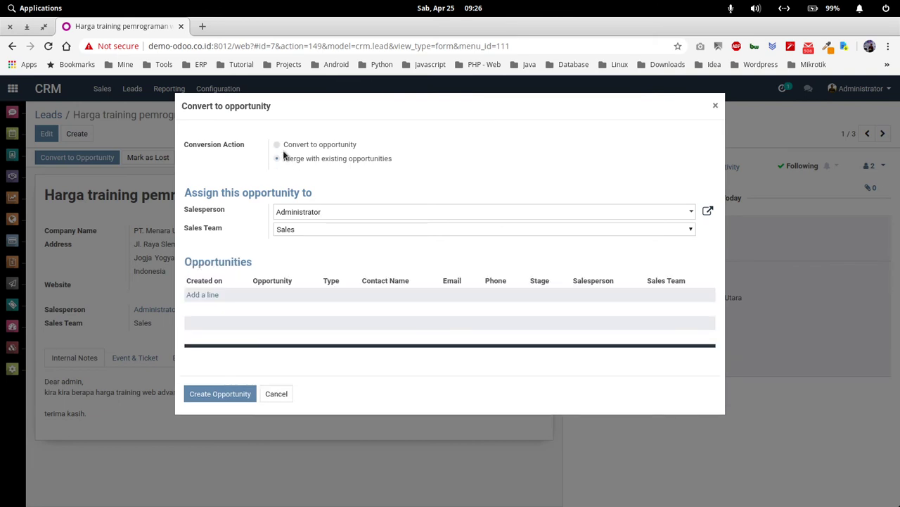
click(277, 145)
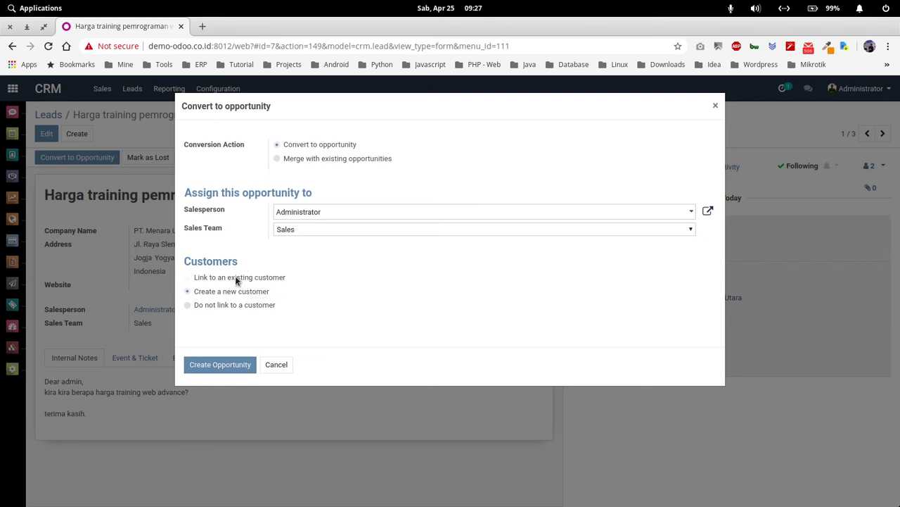
click(235, 279)
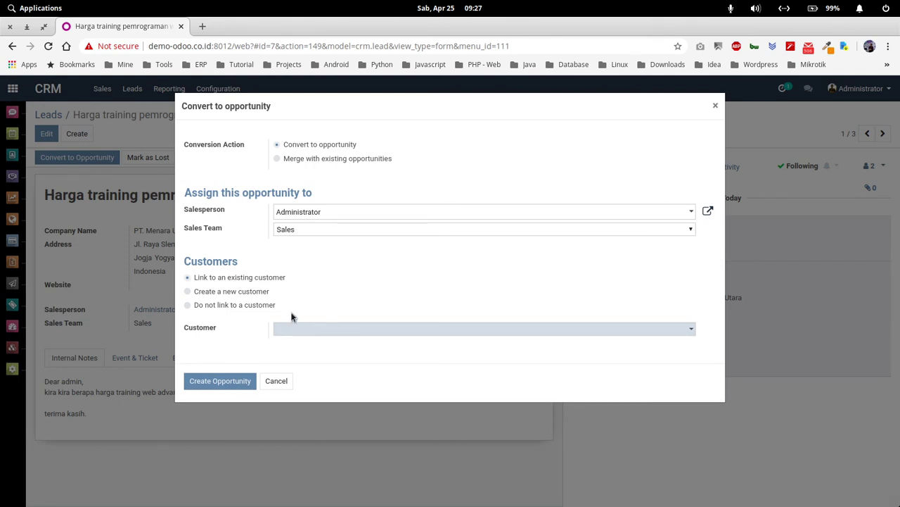
click(209, 305)
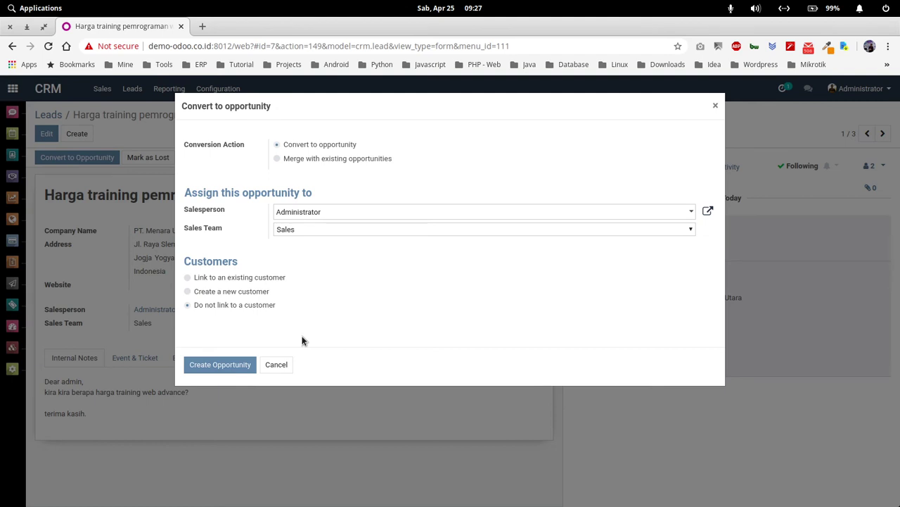
click(213, 293)
click(228, 366)
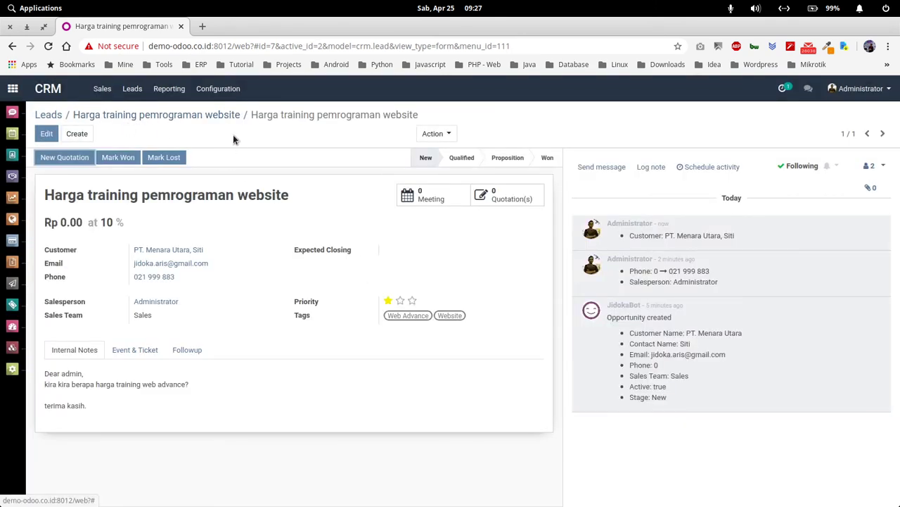
Step: Open My Pipeline and the 'Harga training pemrograman website' card in the New column
click(102, 98)
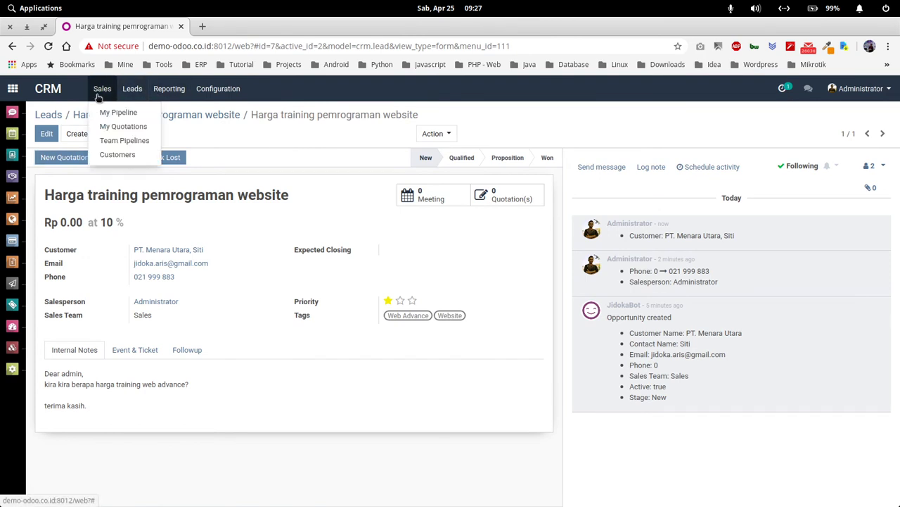
click(117, 113)
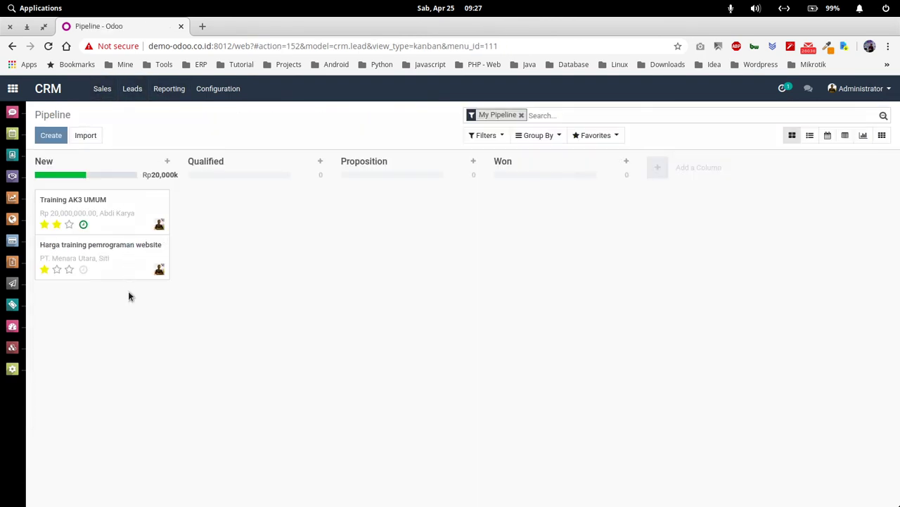
click(113, 258)
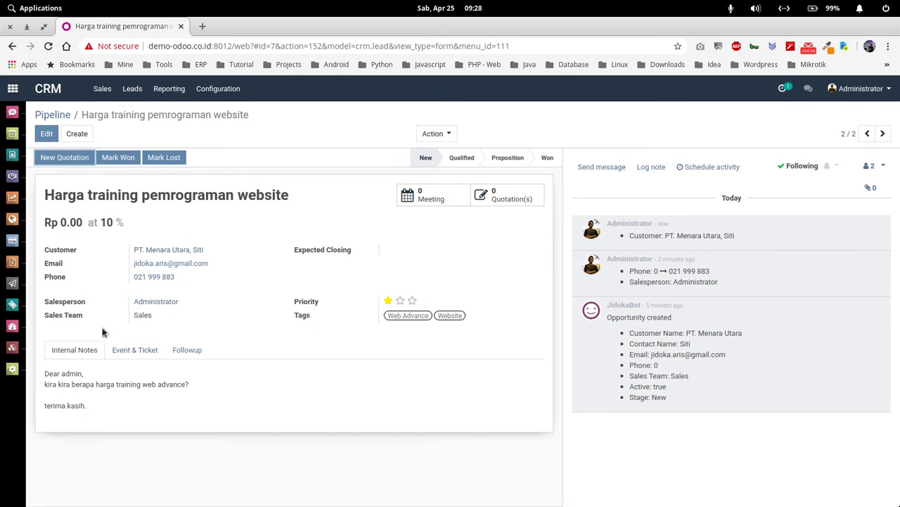
Step: Set the opportunity's expected revenue to 30,000,000 and expected closing to May 30, 2020, then save
click(46, 133)
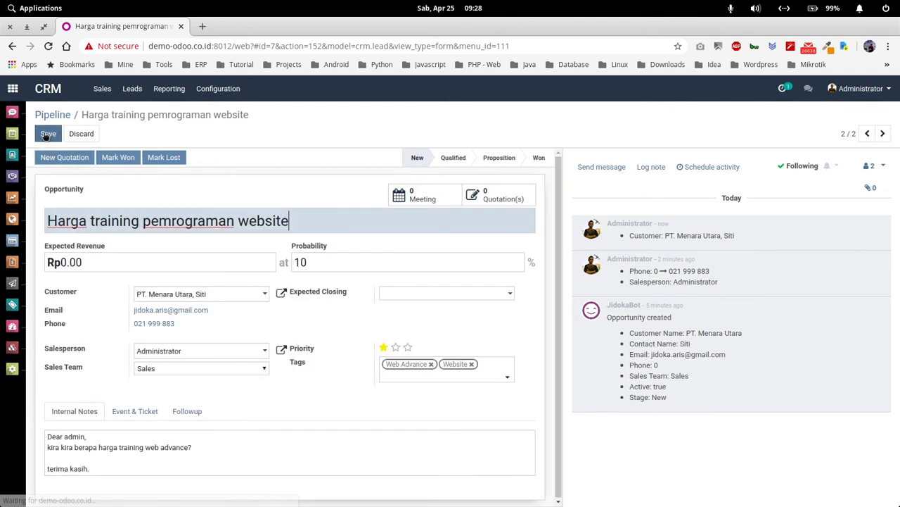
click(111, 258)
key(BackSpace)
key(BackSpace)
key(BackSpace)
key(BackSpace)
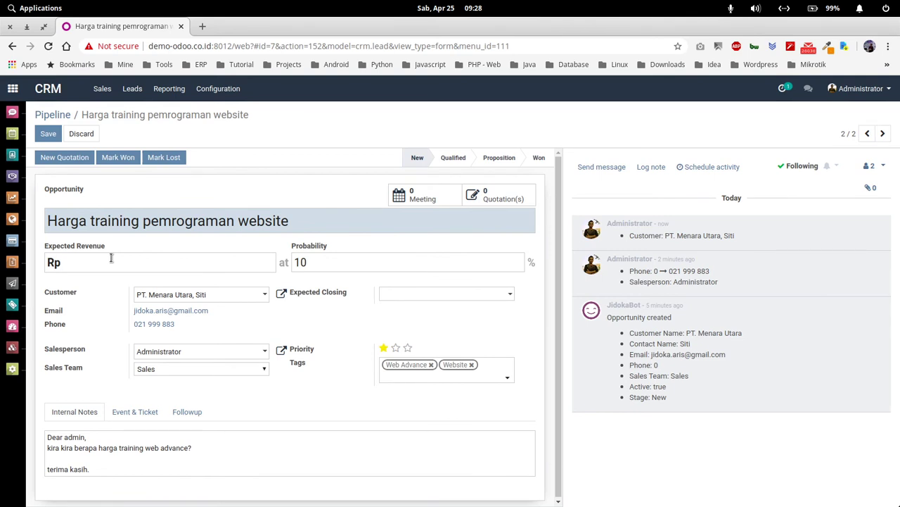
click(111, 258)
text(30000)
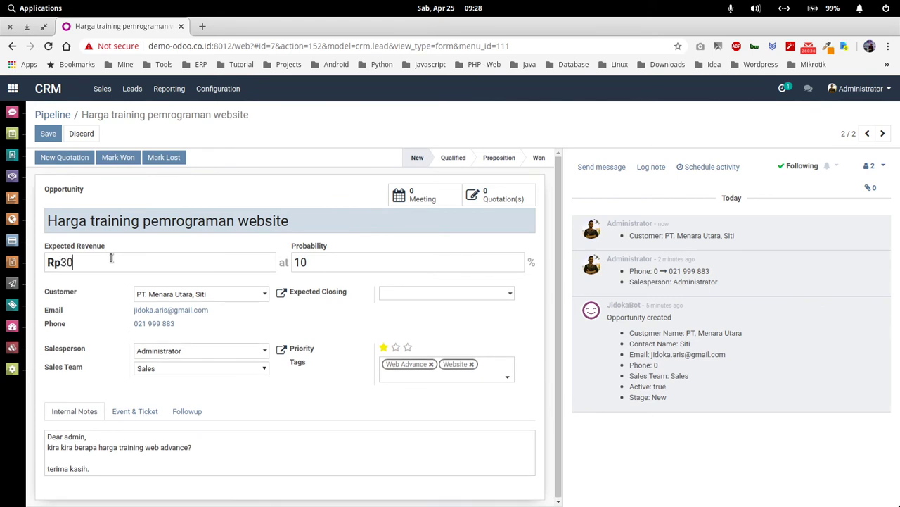
text(000)
click(404, 294)
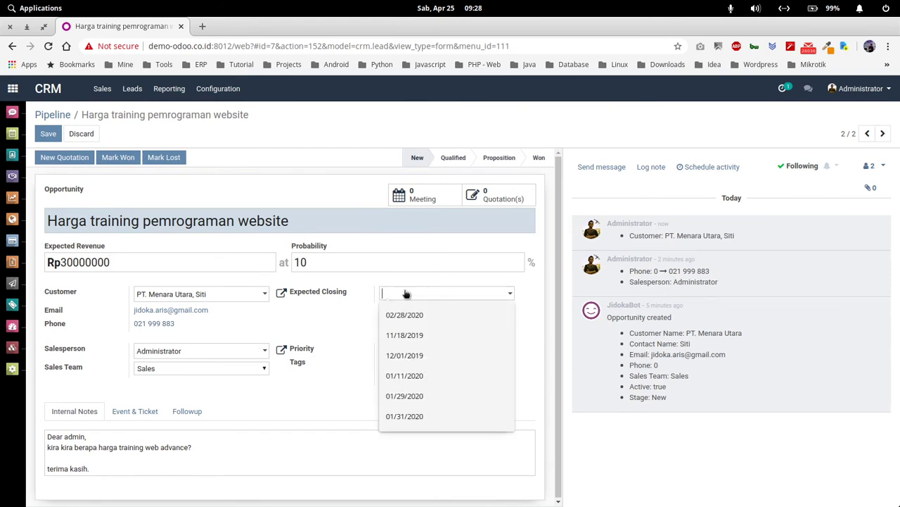
click(406, 294)
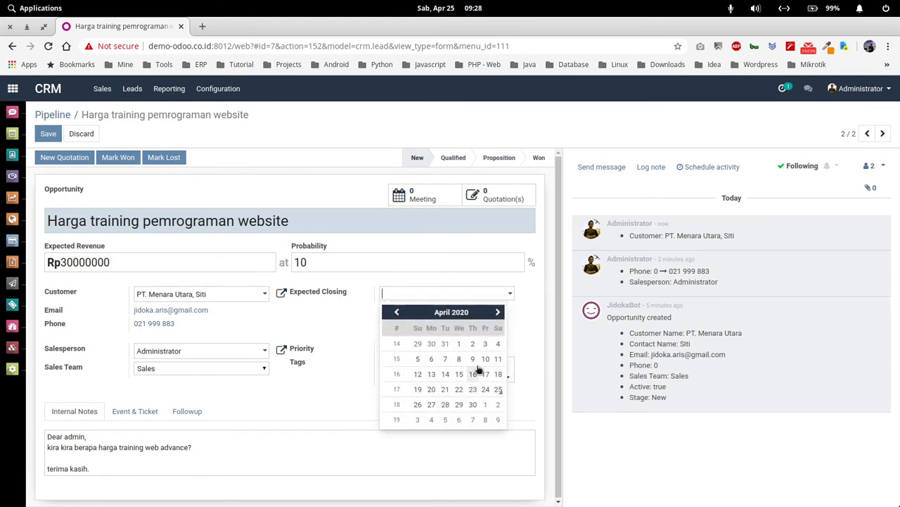
click(497, 312)
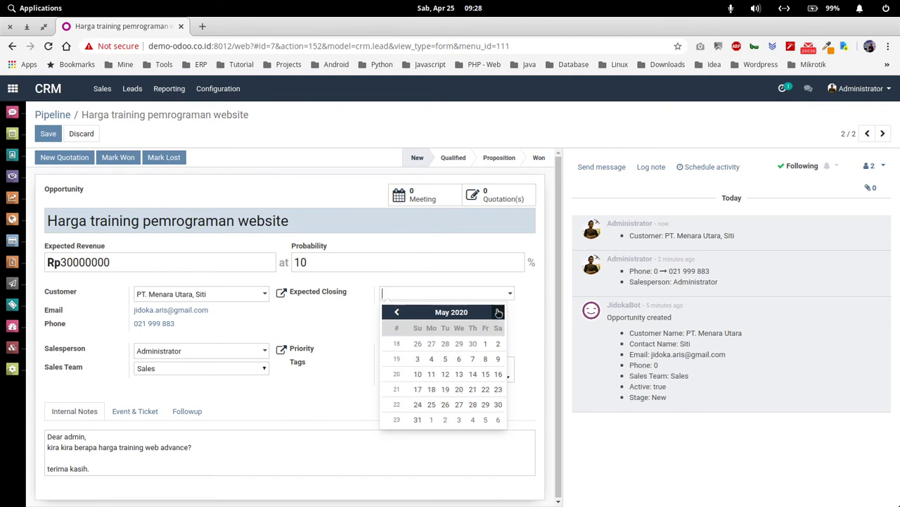
click(499, 404)
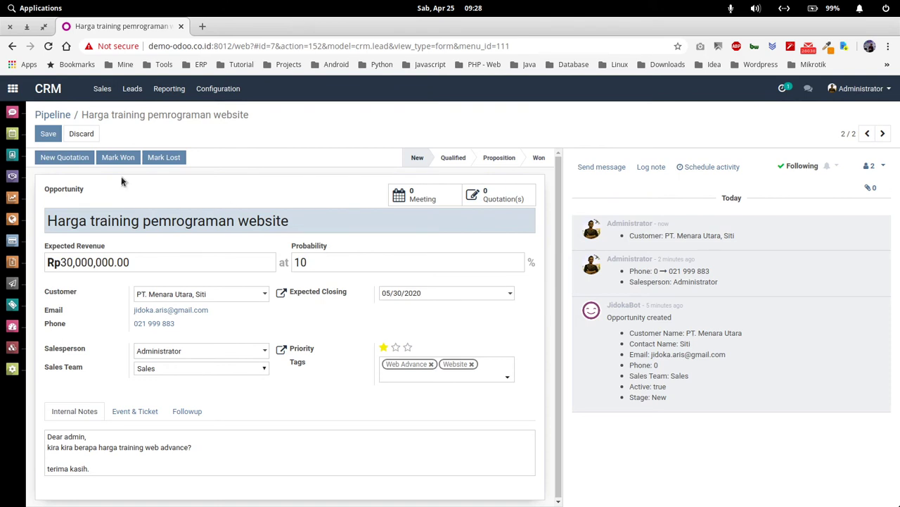
click(48, 134)
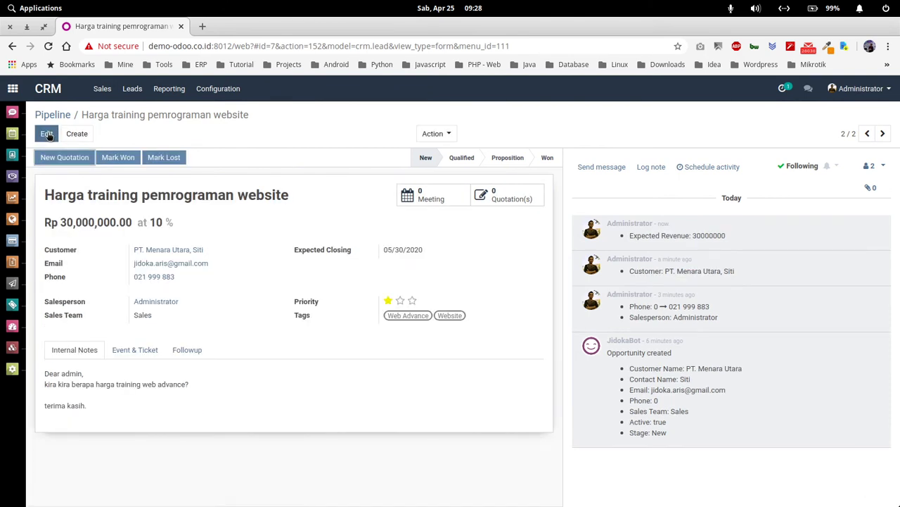
Step: Return to the pipeline and try its list, monthly calendar, pivot, graph and activity views, ending on kanban
click(67, 111)
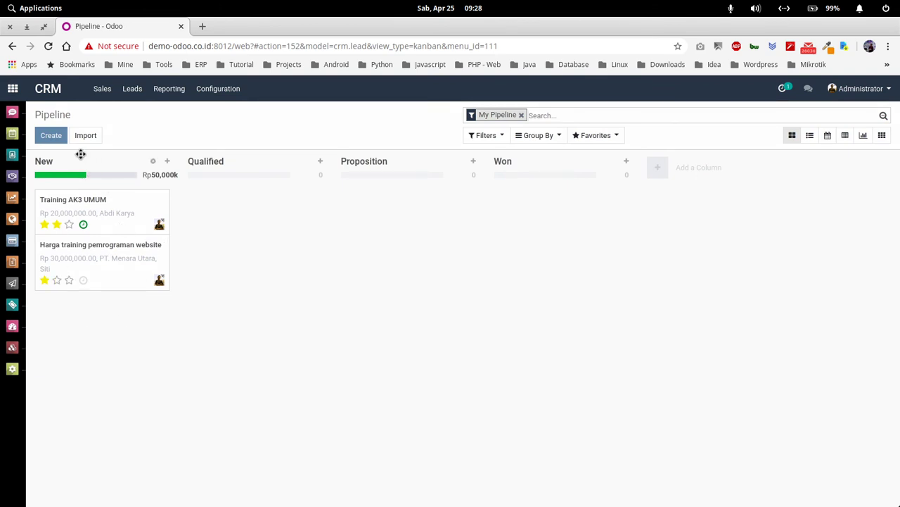
click(56, 280)
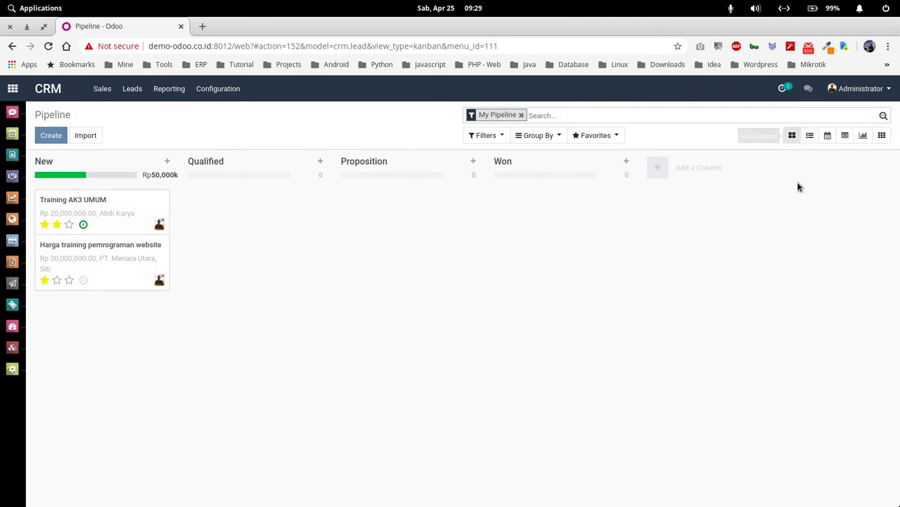
click(810, 135)
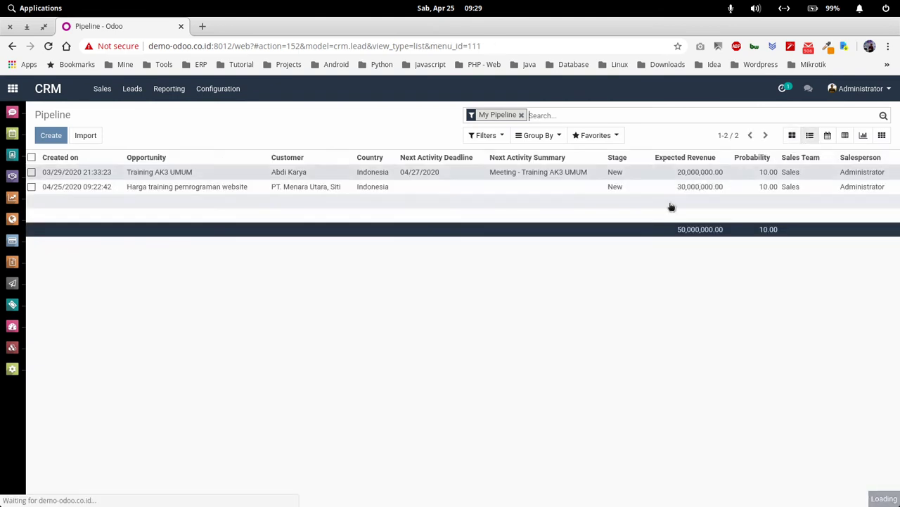
click(827, 135)
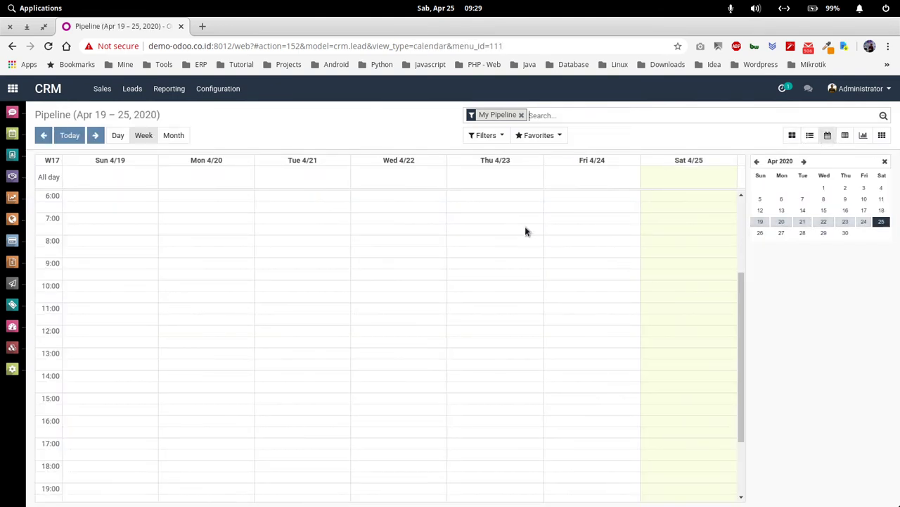
click(174, 136)
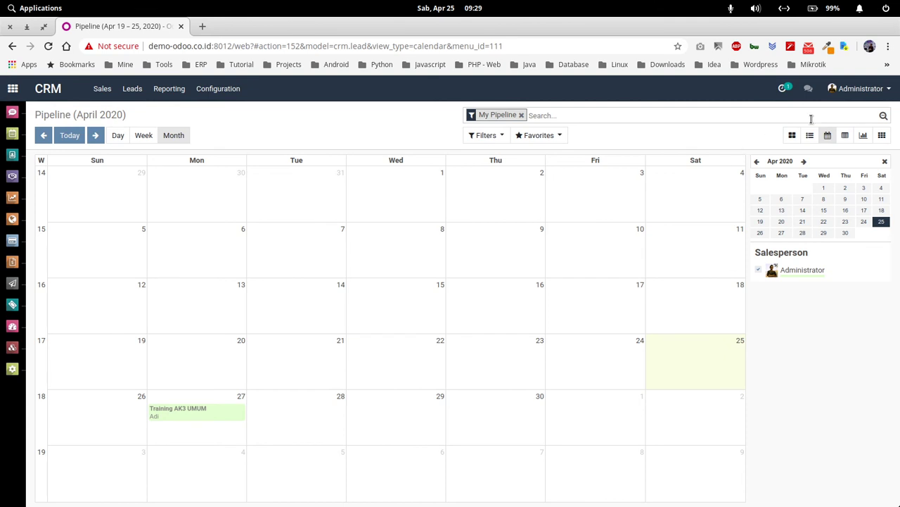
click(846, 137)
click(864, 139)
click(882, 136)
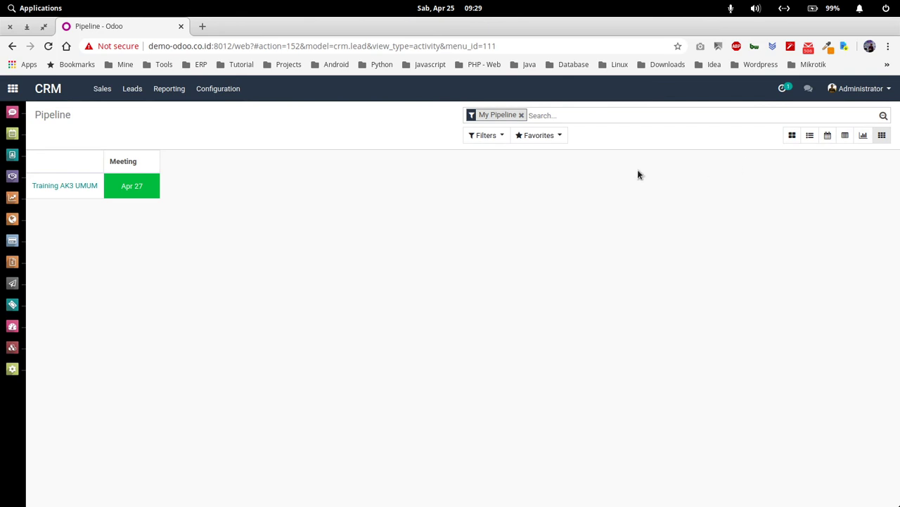
click(792, 135)
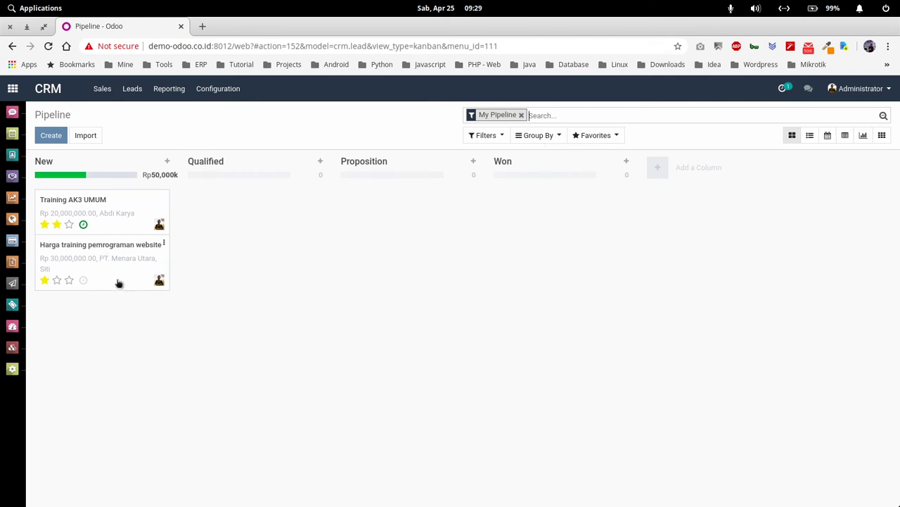
Step: Open the Harga training pemrograman website opportunity's meetings calendar in month view for April 2020
click(117, 251)
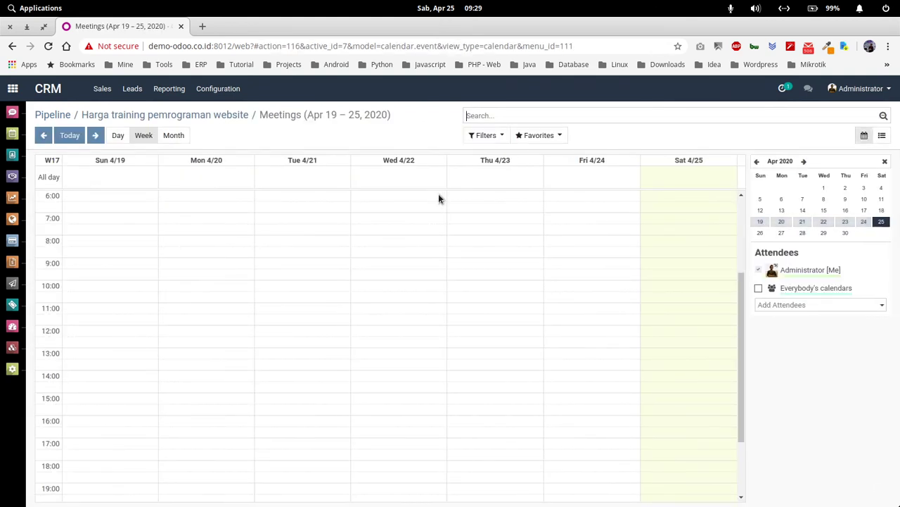
click(181, 142)
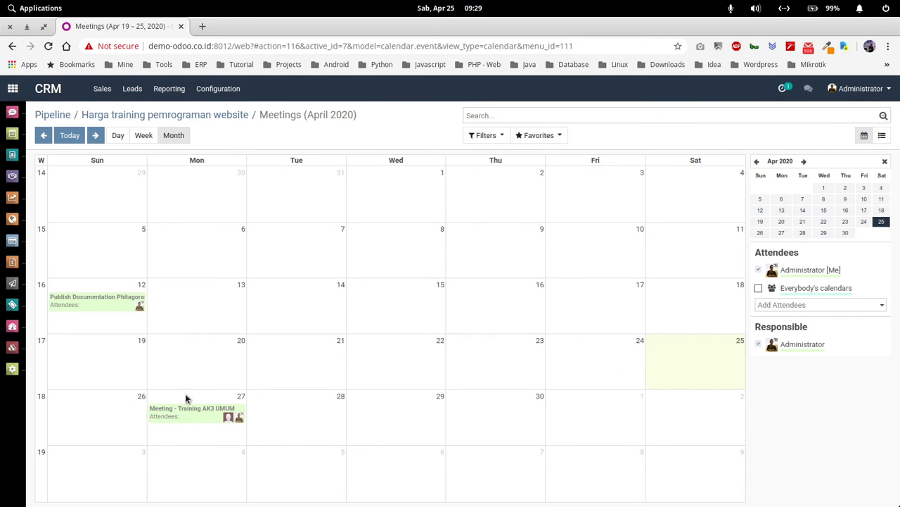
Step: Create a meeting on Tuesday 28 April titled 'Meeting Requirement' followed by the contact's name
click(299, 412)
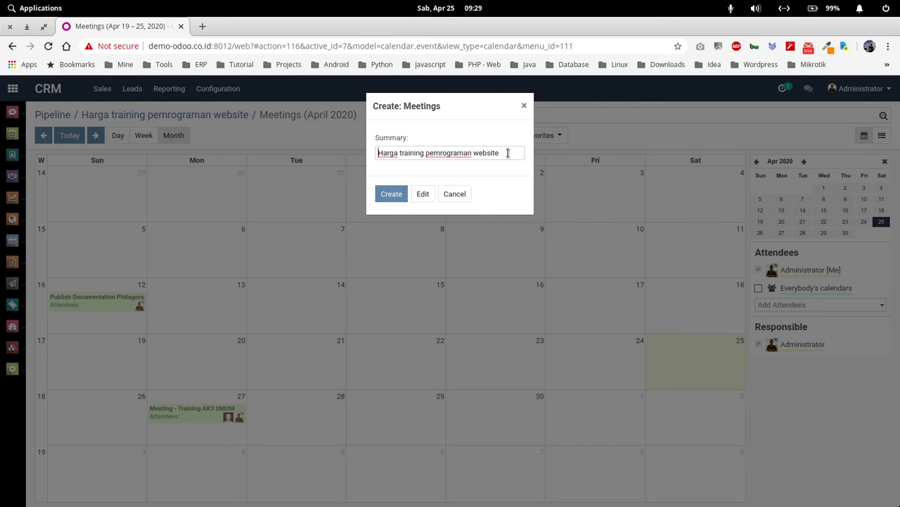
text(Meetin)
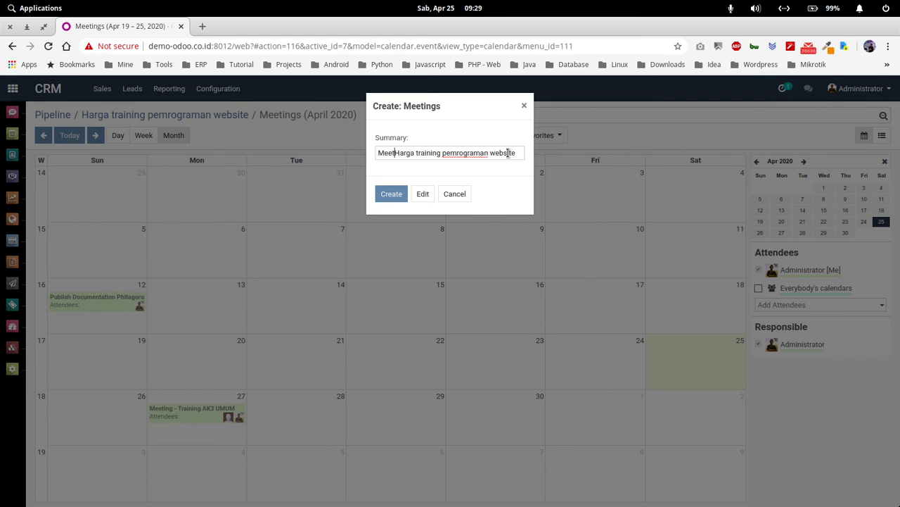
text(g )
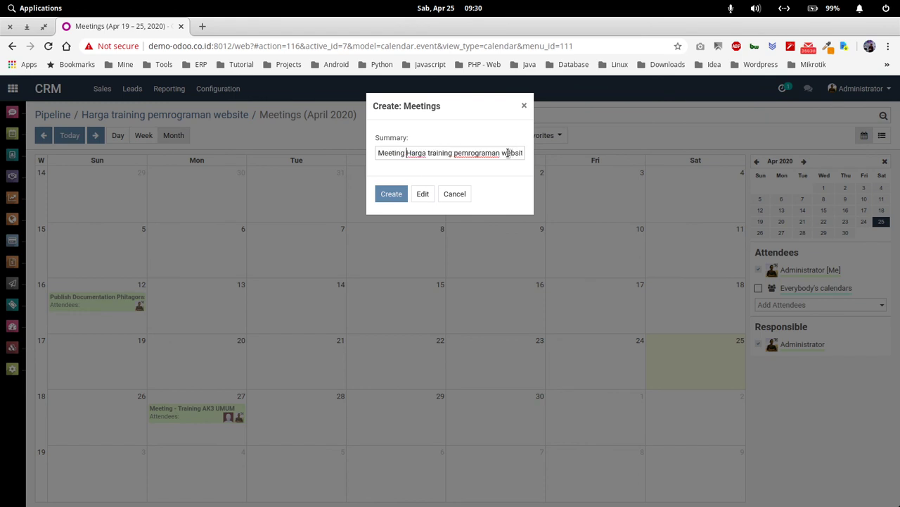
text(Re)
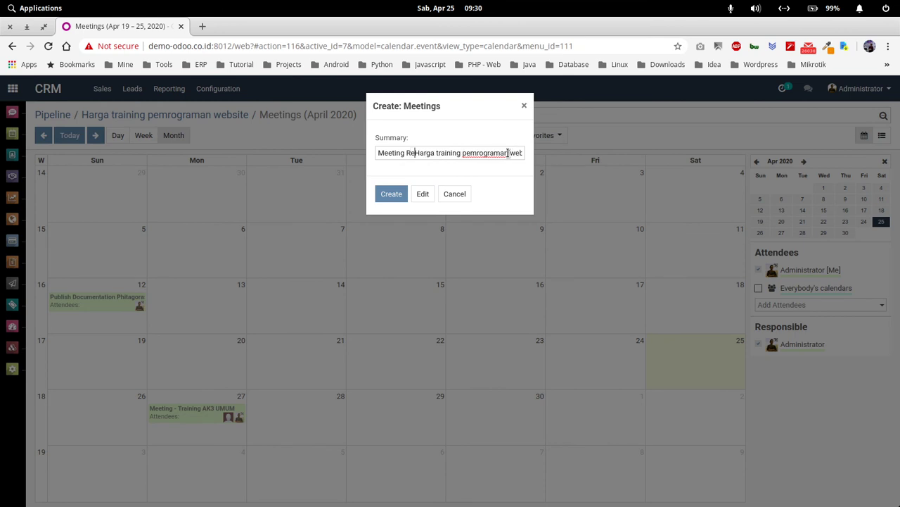
text(quirement)
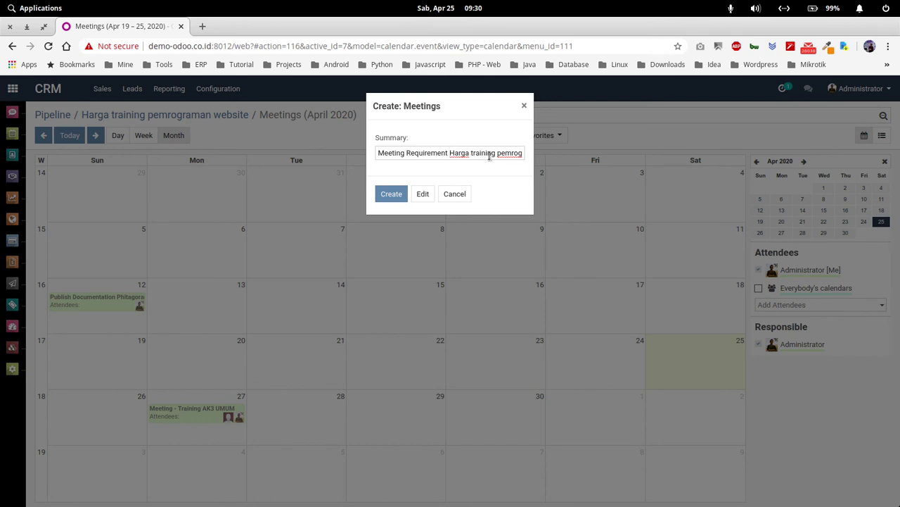
key(shift+End)
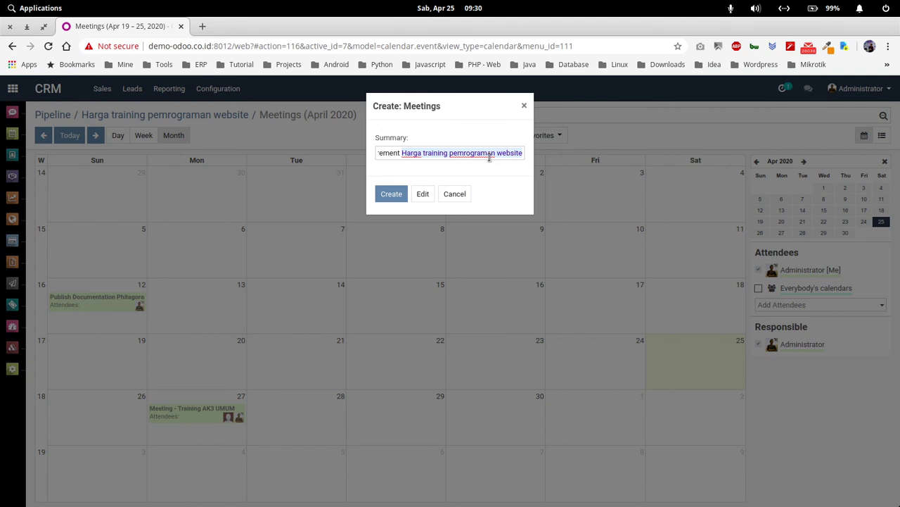
text(Ibu)
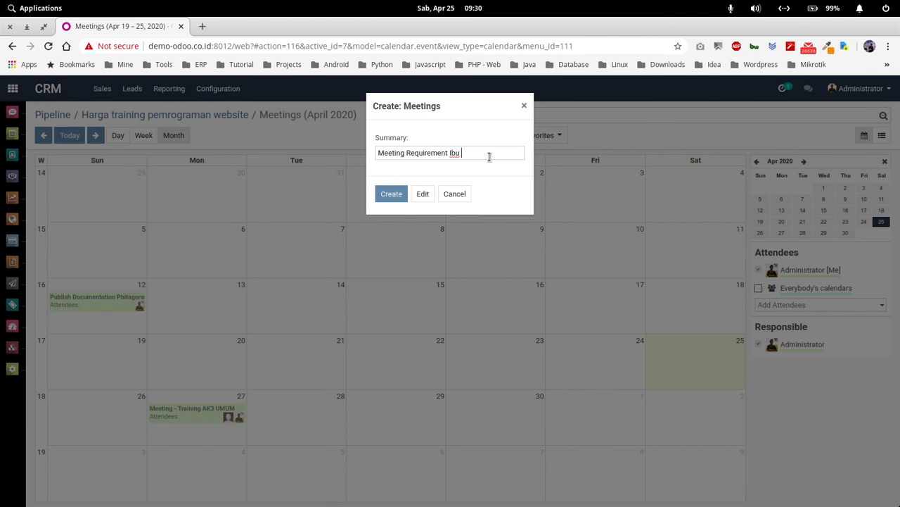
text(Siti (PT)
key(BackSpace)
key(BackSpace)
key(BackSpace)
click(404, 196)
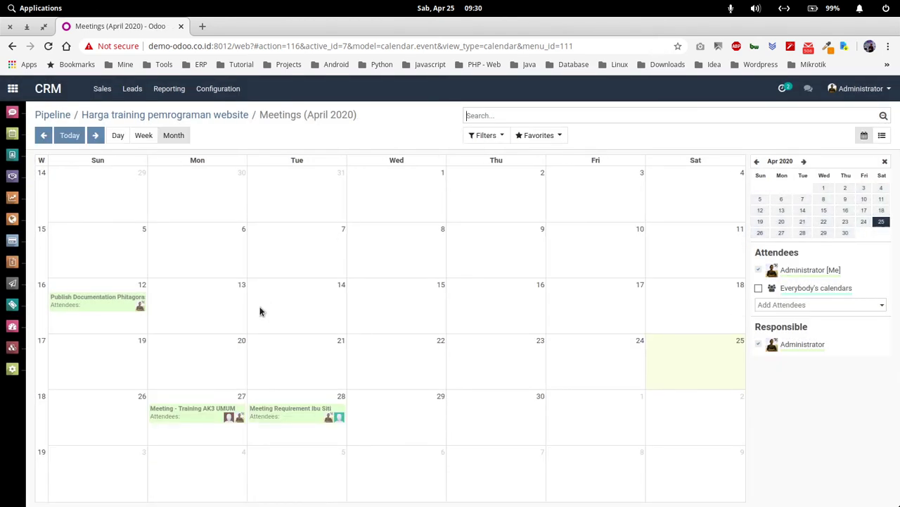
Step: Make the requirements meeting a timed event instead of all-day, with a 4-hour duration
click(275, 418)
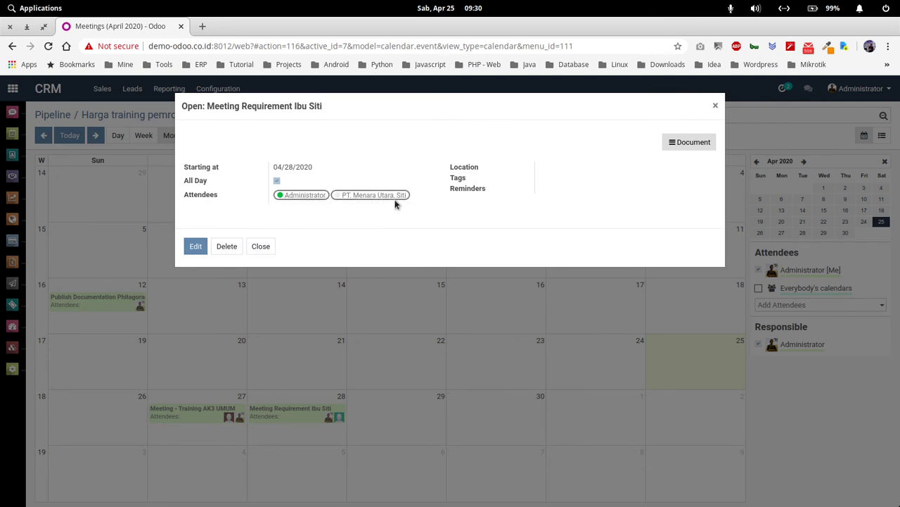
click(196, 245)
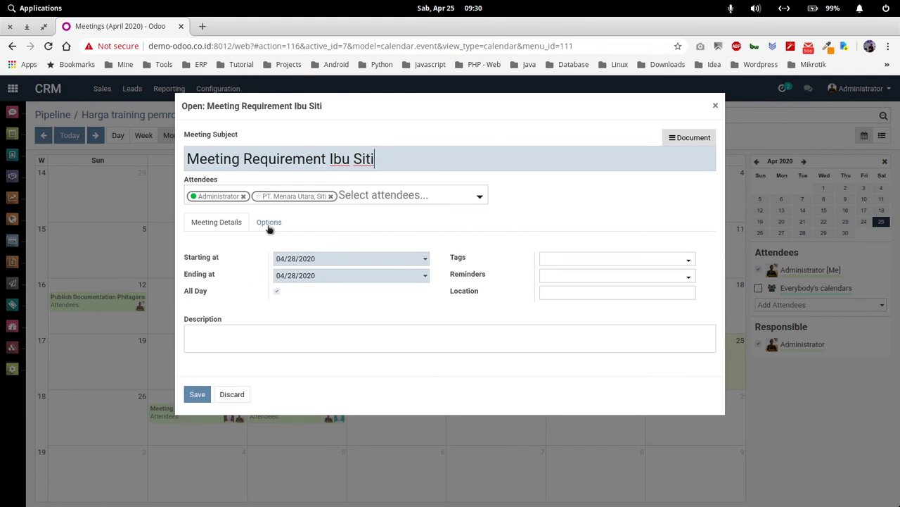
click(277, 291)
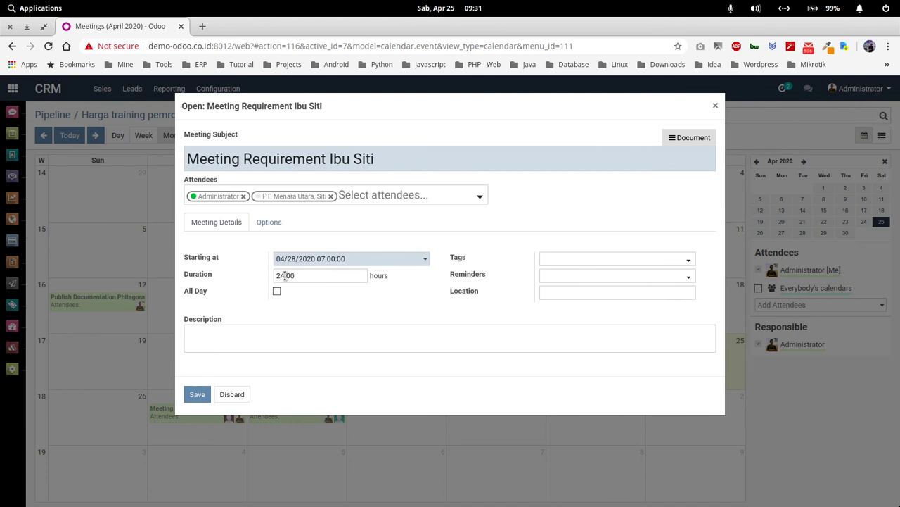
click(282, 275)
key(BackSpace)
Step: Add a new 'Meeting Requirement' tag, 30-minute and 1-day reminders, and location 'jogja'
click(546, 259)
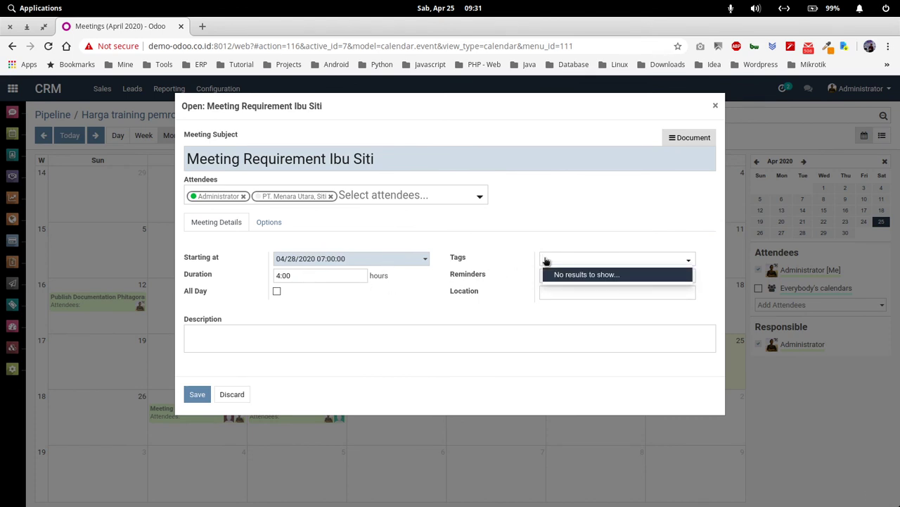
text(Mee)
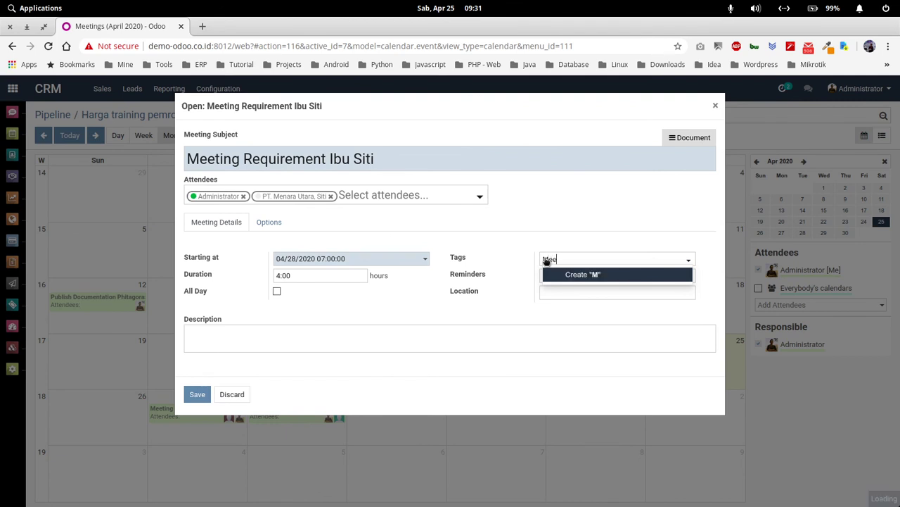
text(ting Requirement)
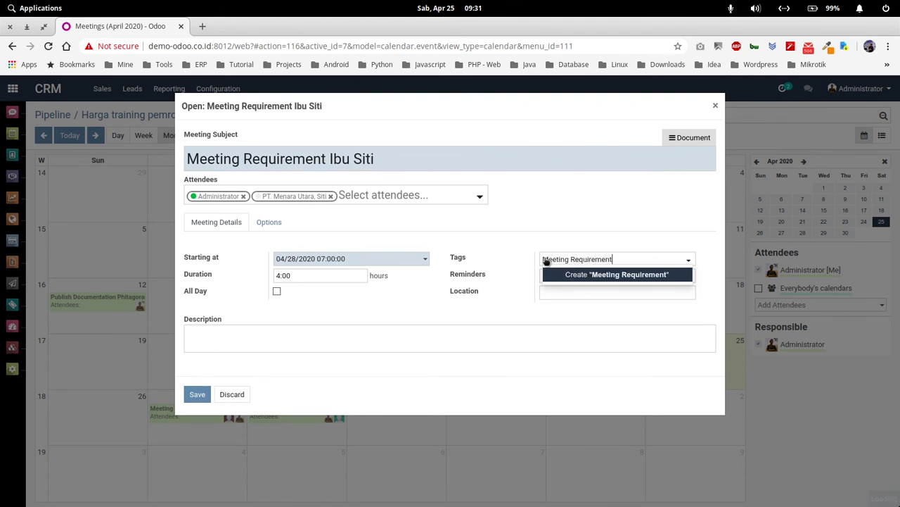
key(Return)
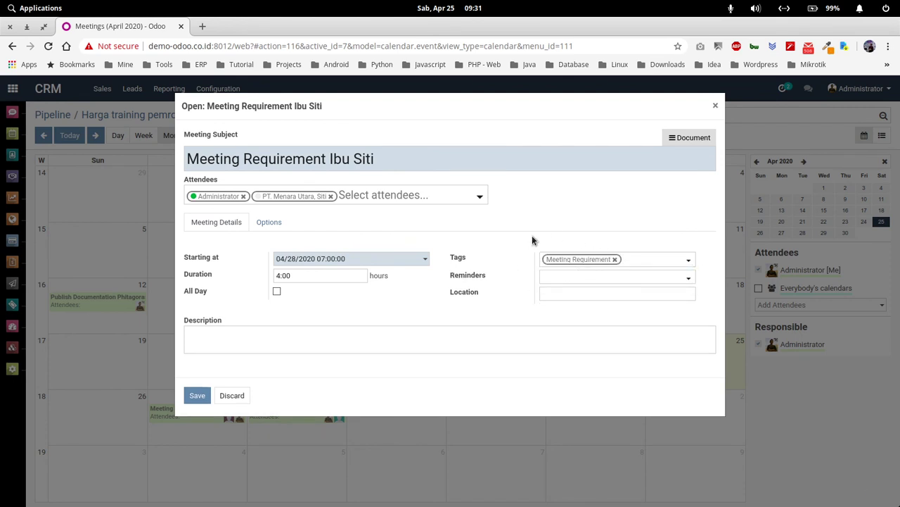
click(568, 279)
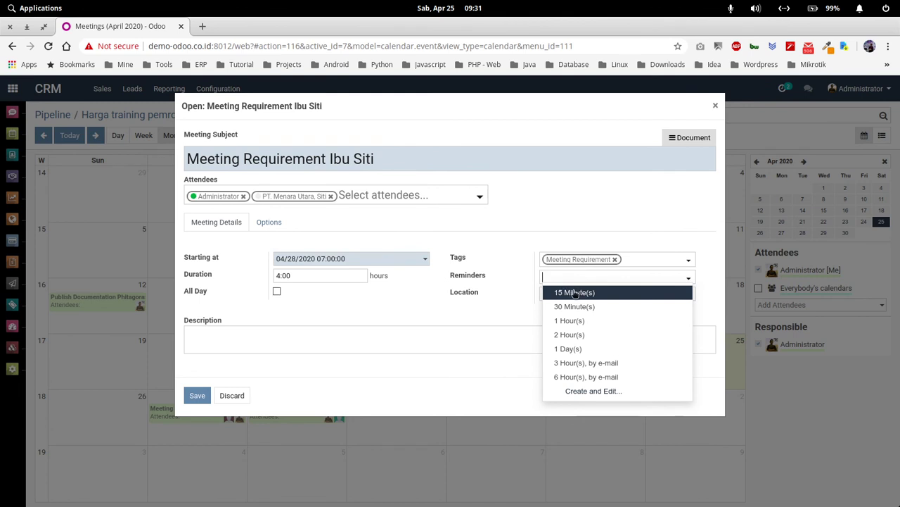
click(574, 306)
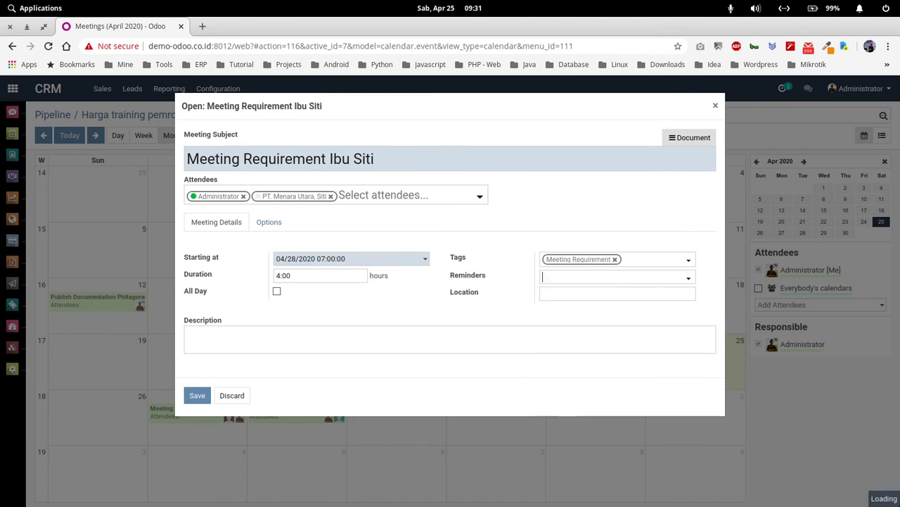
click(606, 280)
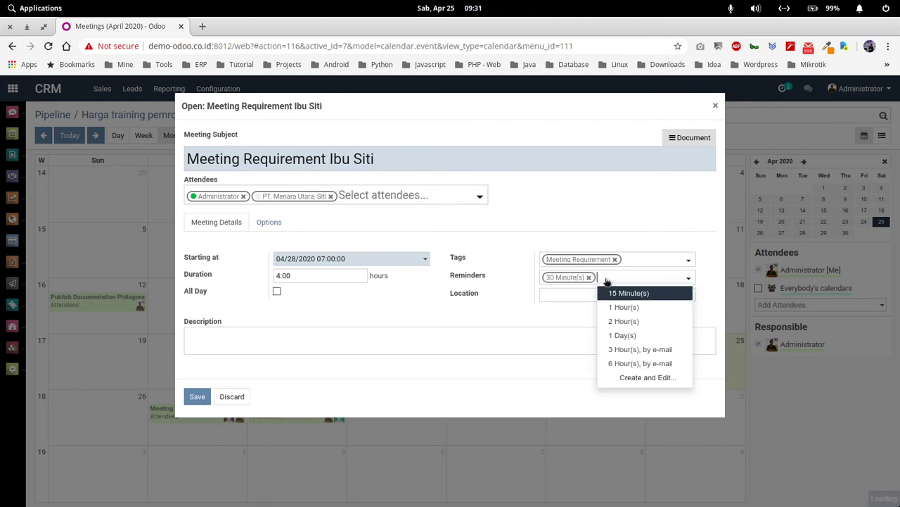
click(636, 336)
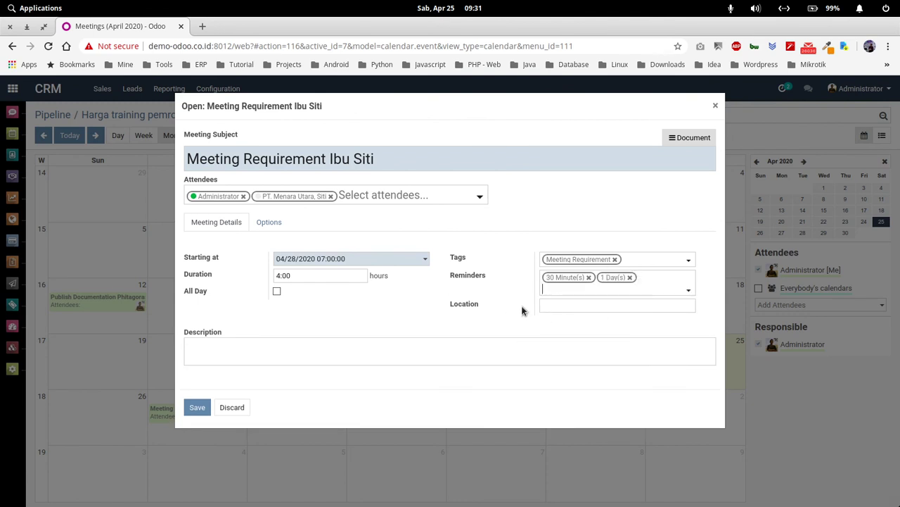
click(565, 306)
text(jogja)
Step: Add a description about the contact's training requirements to the meeting and save it
click(278, 225)
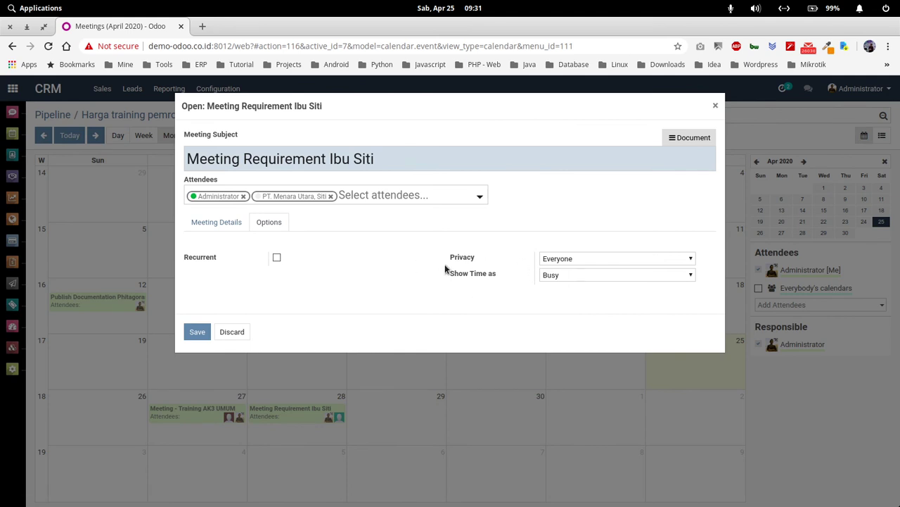
click(216, 224)
click(285, 348)
text(Meeting dengan ibu)
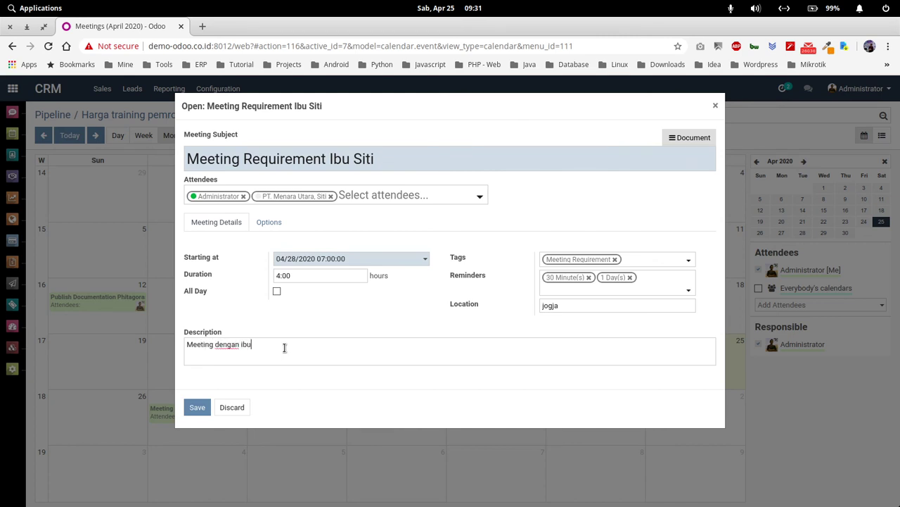
text( Siti terkait requirement kebutuhan training)
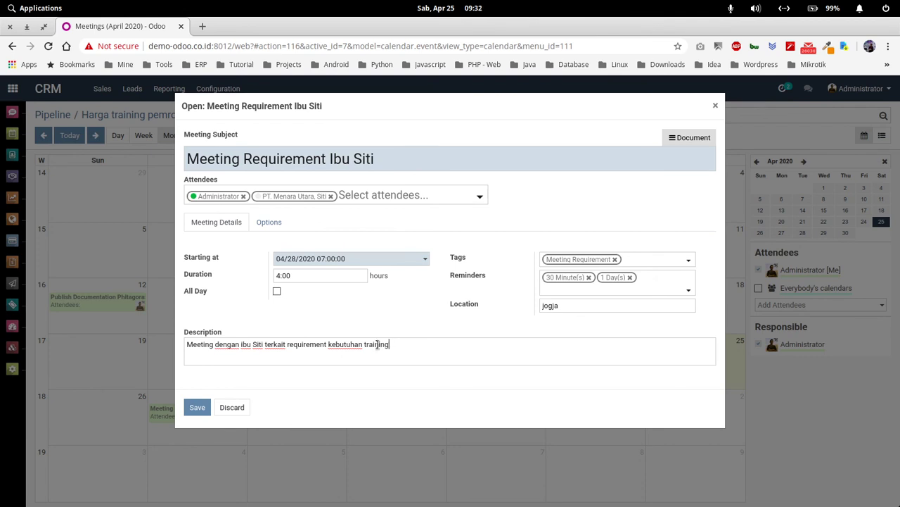
click(196, 408)
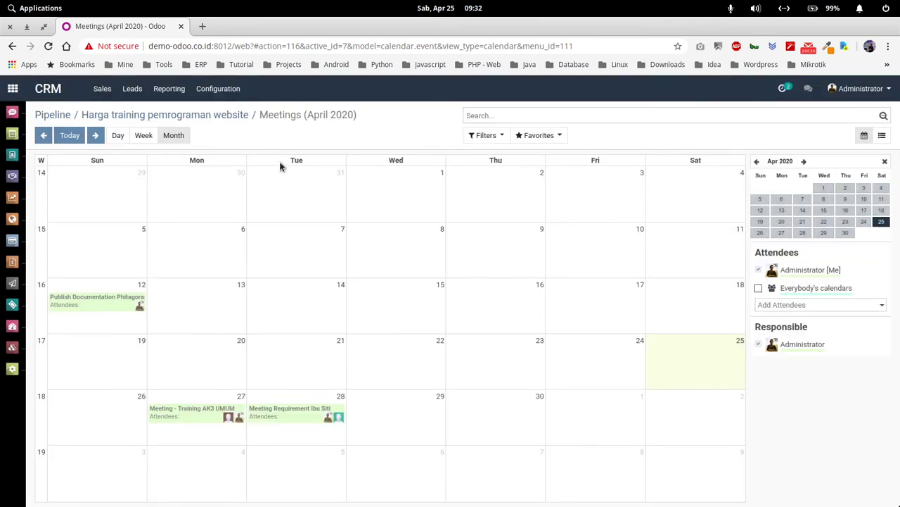
click(102, 88)
Step: In My Pipeline, check the website training opportunity's planned activity and open its record
click(124, 112)
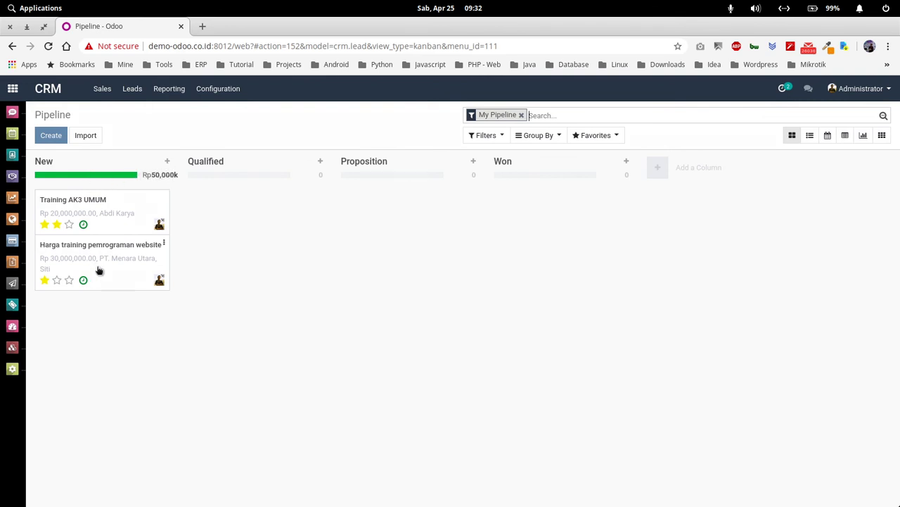
click(83, 280)
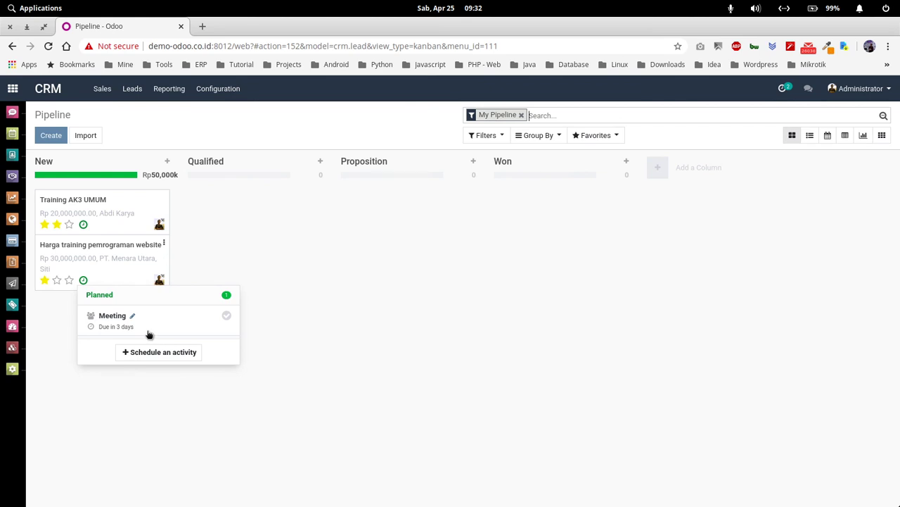
click(110, 261)
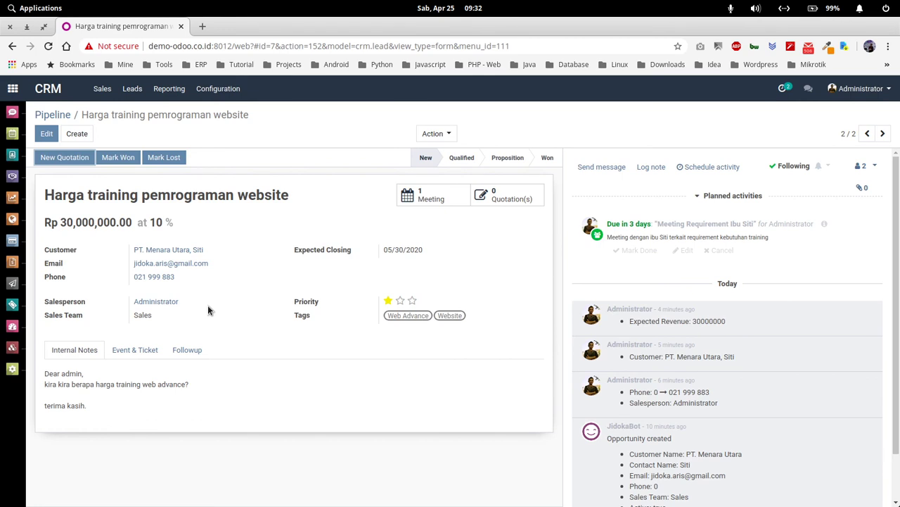
Step: Browse the Leads list, then go back to My Pipeline
click(132, 88)
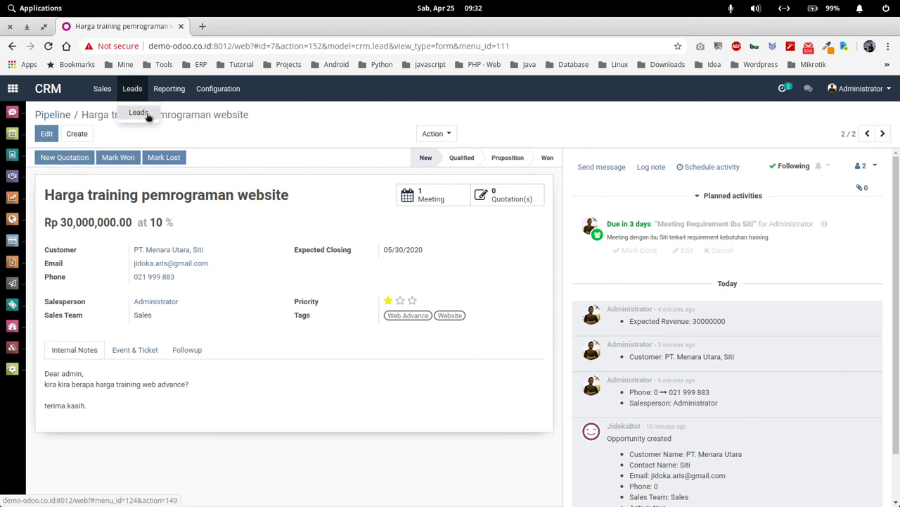
click(147, 114)
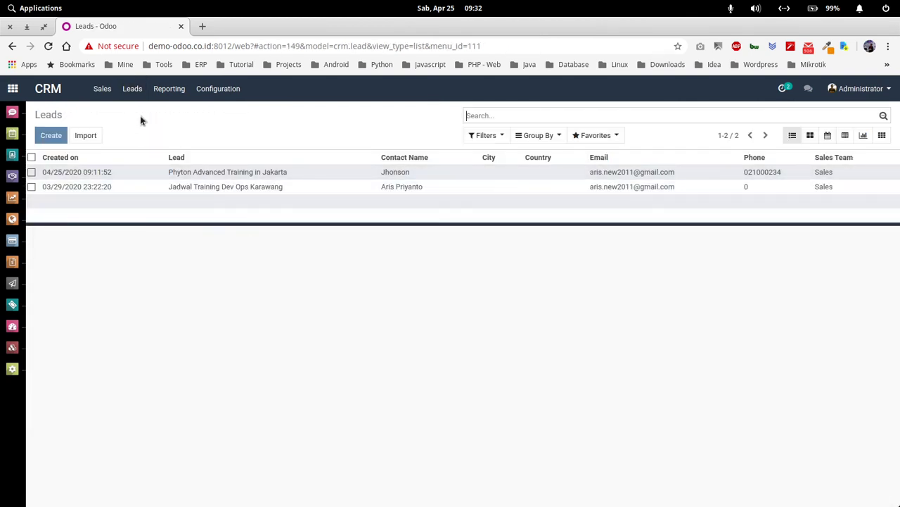
click(102, 89)
click(129, 113)
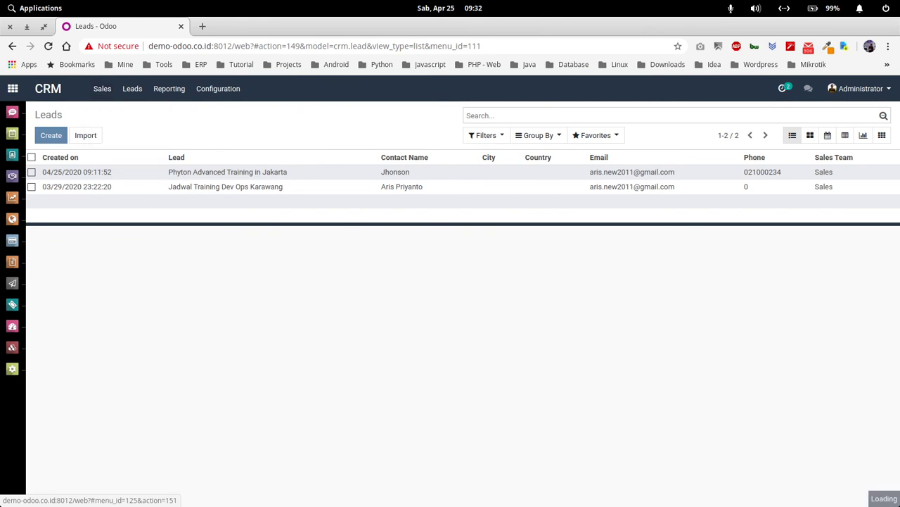